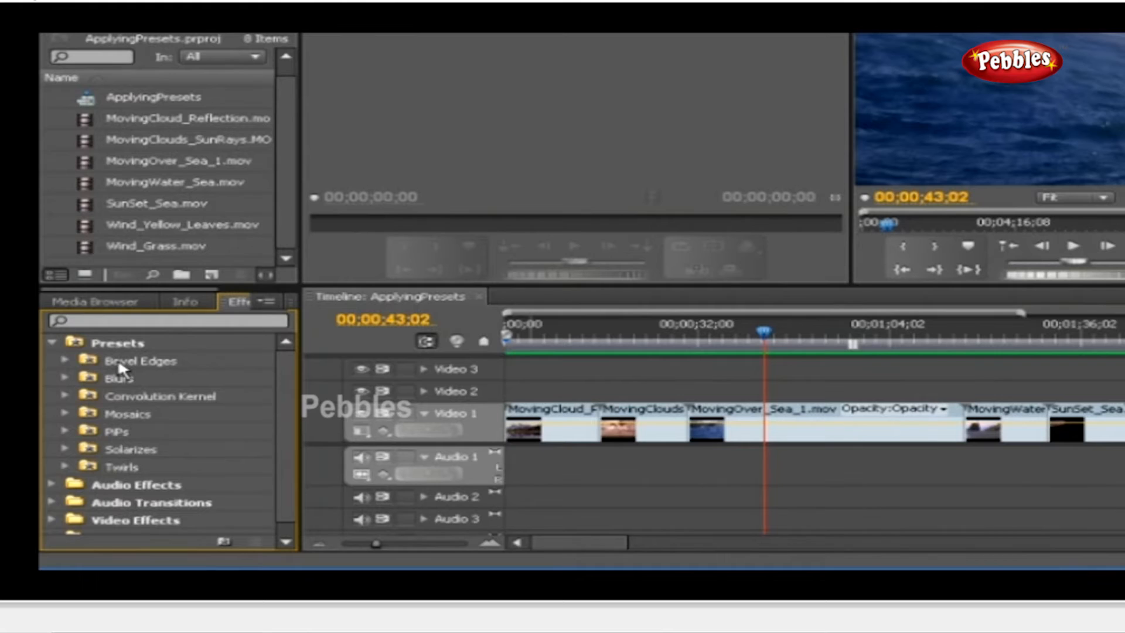
- Apply the Fast Blur In preset to the MovingClouds_SunRays clip on Video 1 and show the clip's effect settings
click(65, 378)
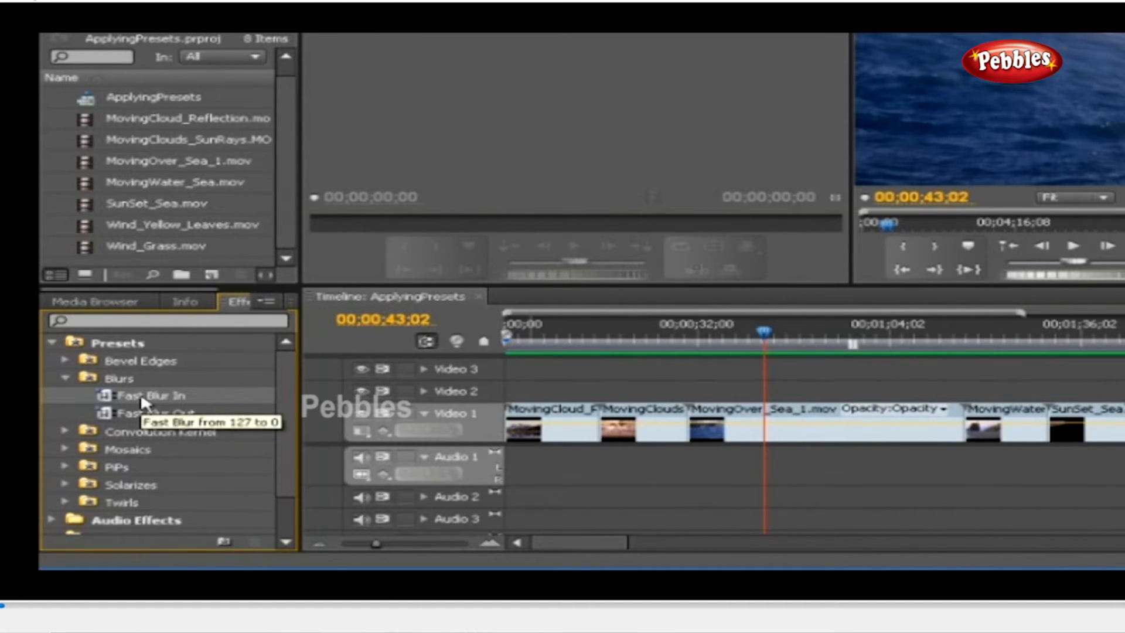
drag(143, 401, 659, 435)
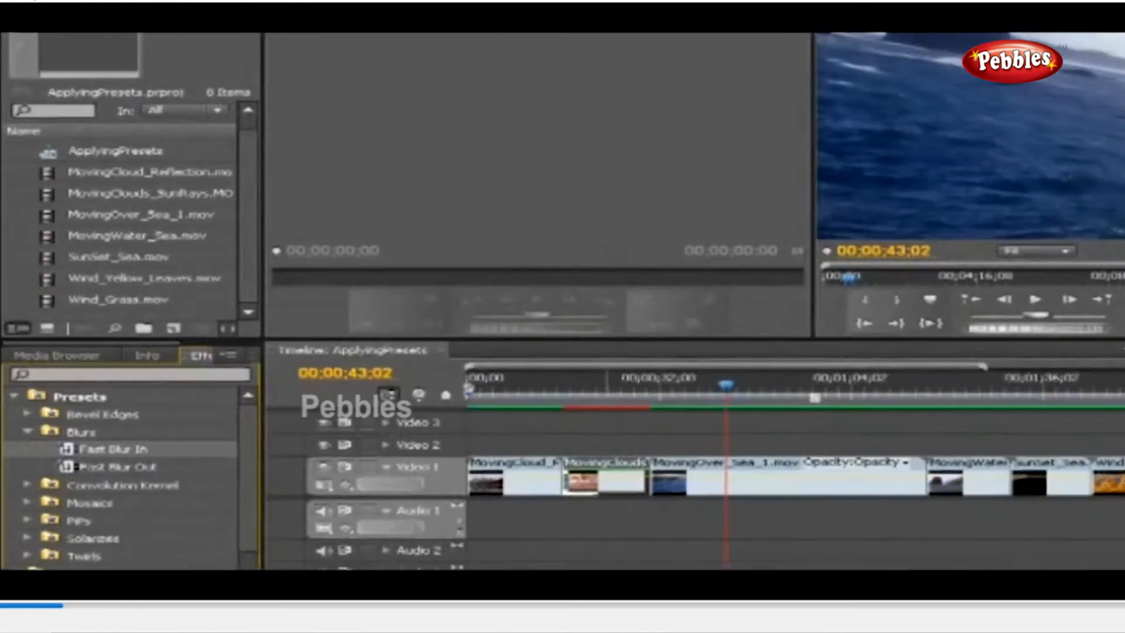
click(456, 88)
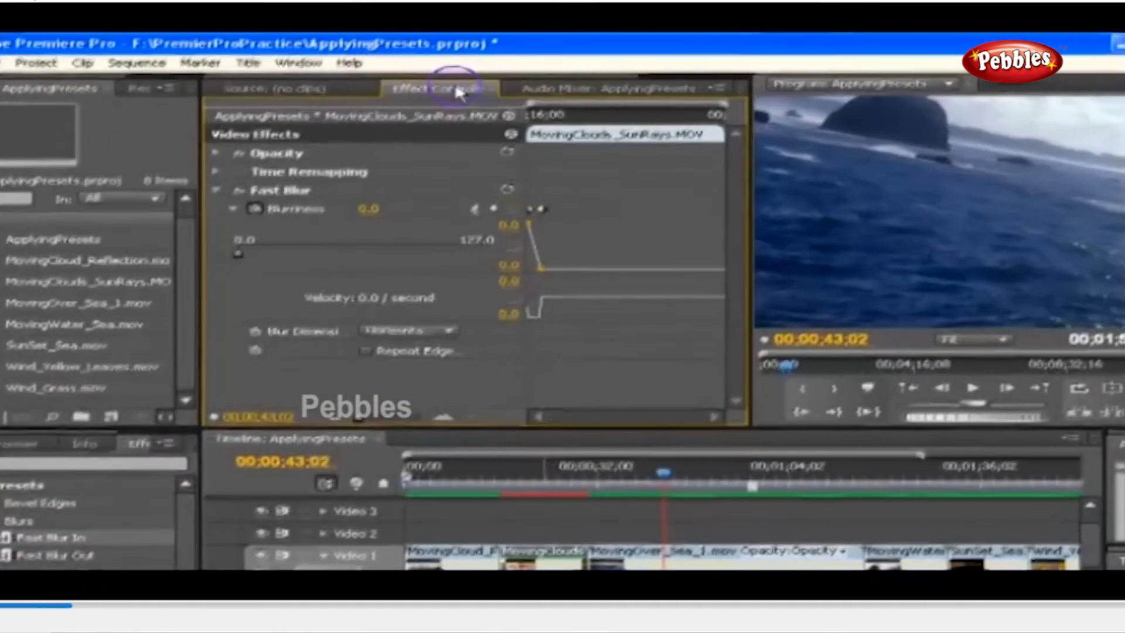
- Set Fast Blur's blurriness to 54.0, with graph upper limits of 180.9 for velocity and 163.0 for value
drag(366, 210, 392, 212)
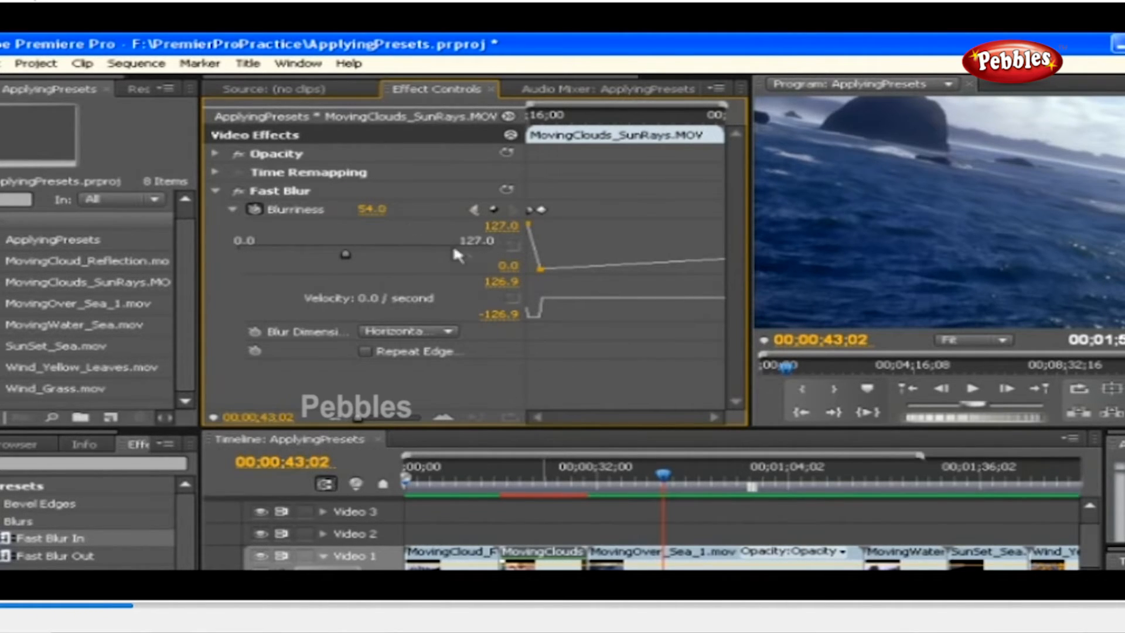
drag(489, 284, 518, 284)
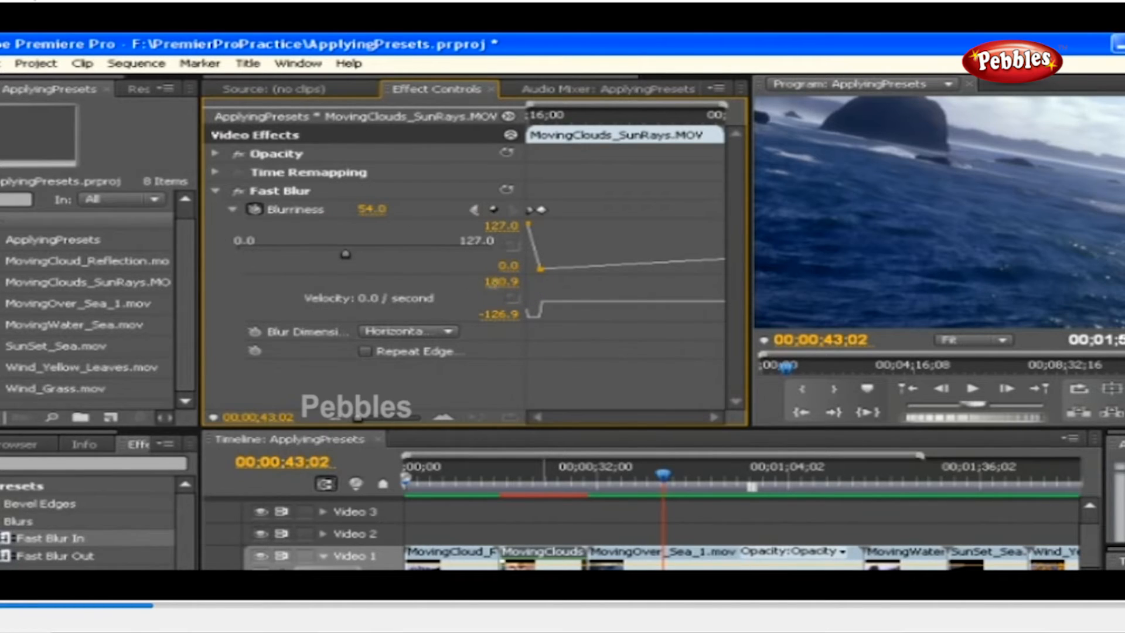
drag(486, 230, 469, 246)
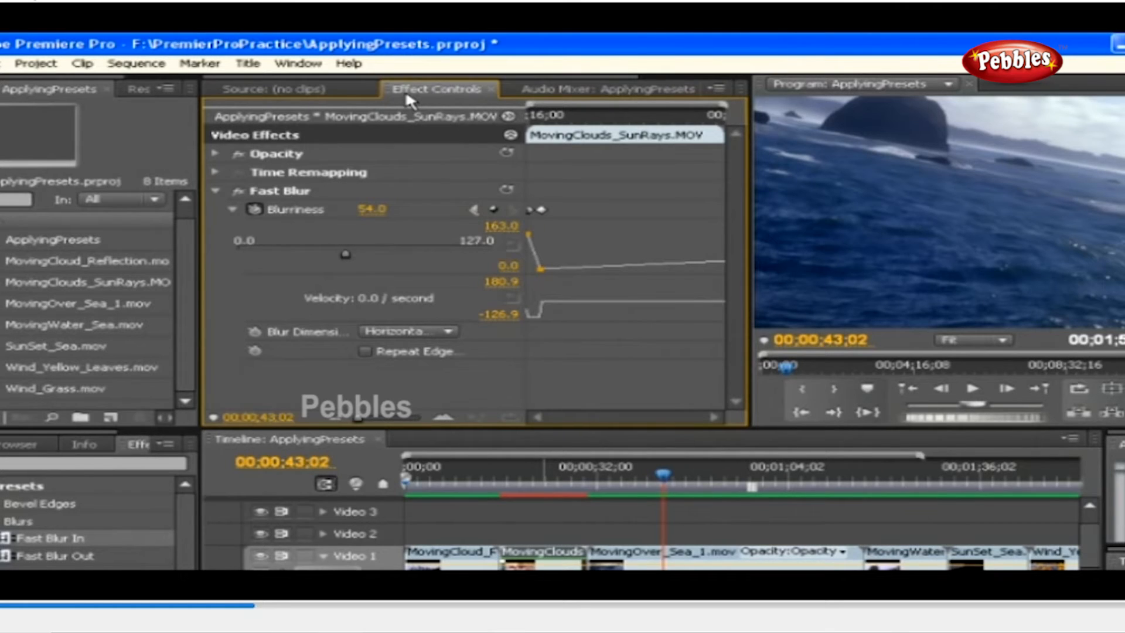
- Save the clip's Fast Blur settings as a Scale-type preset named My Fast Blur Preset, with the description left empty
click(303, 193)
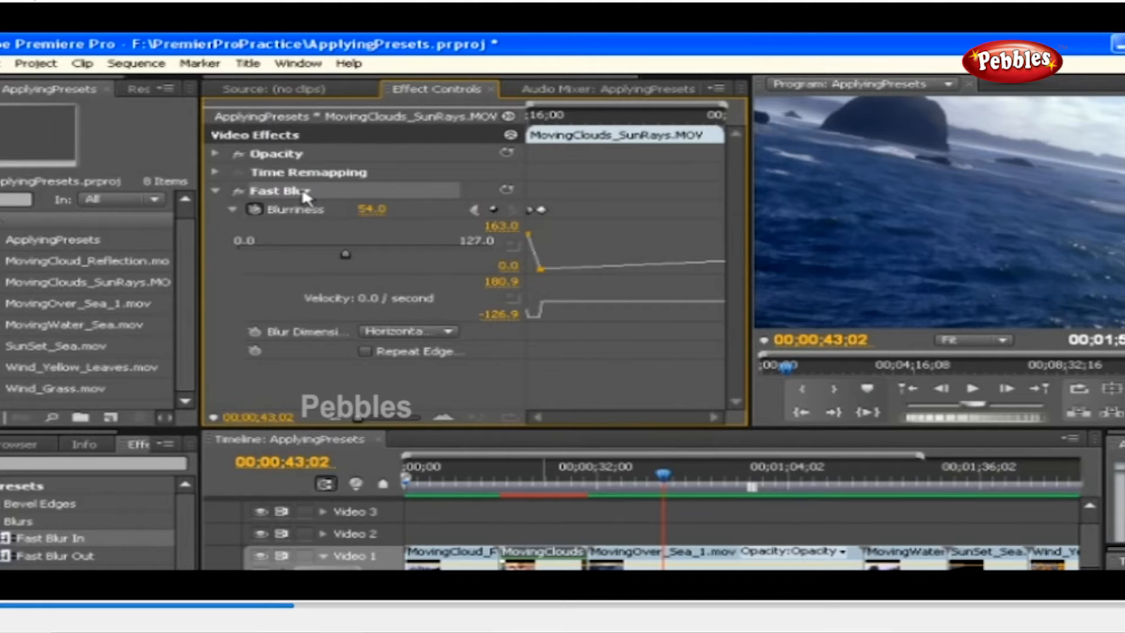
click(718, 86)
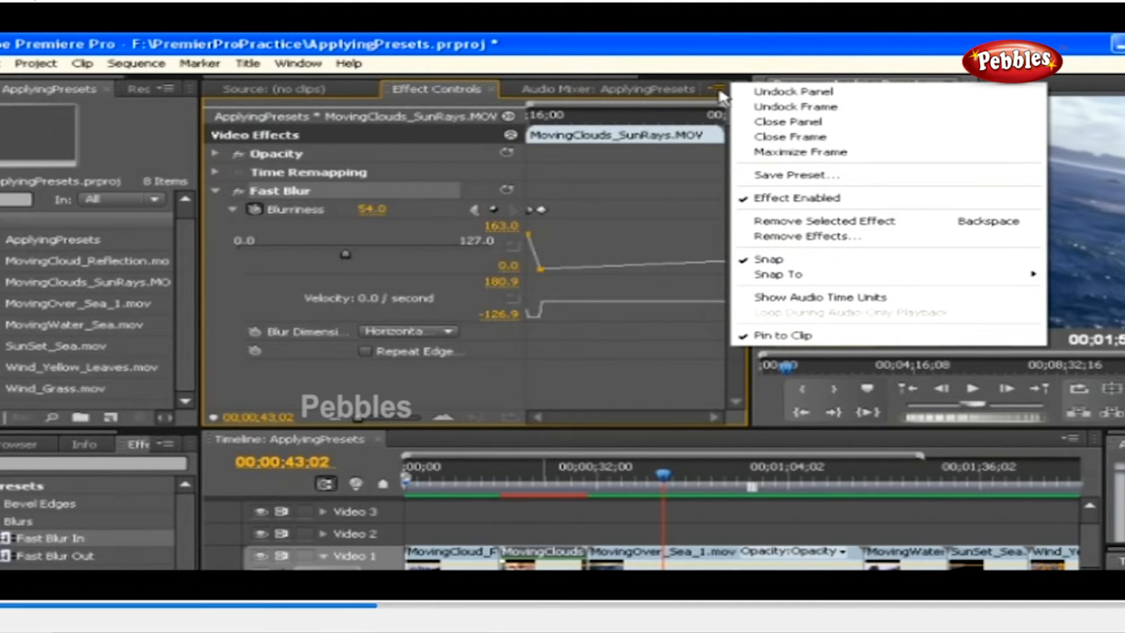
click(820, 174)
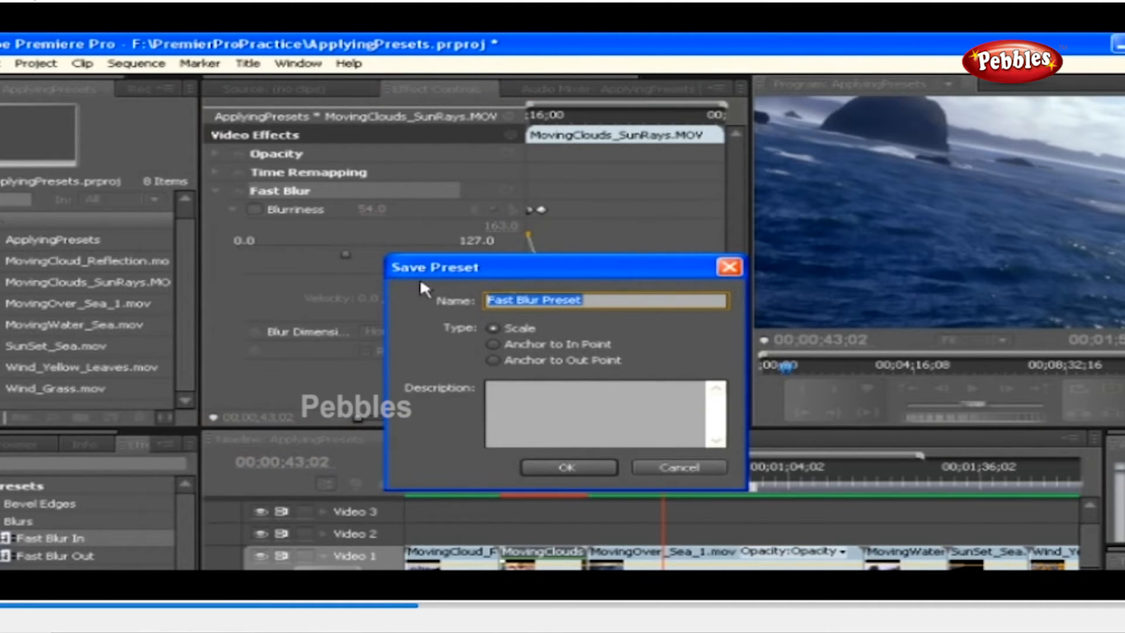
click(490, 300)
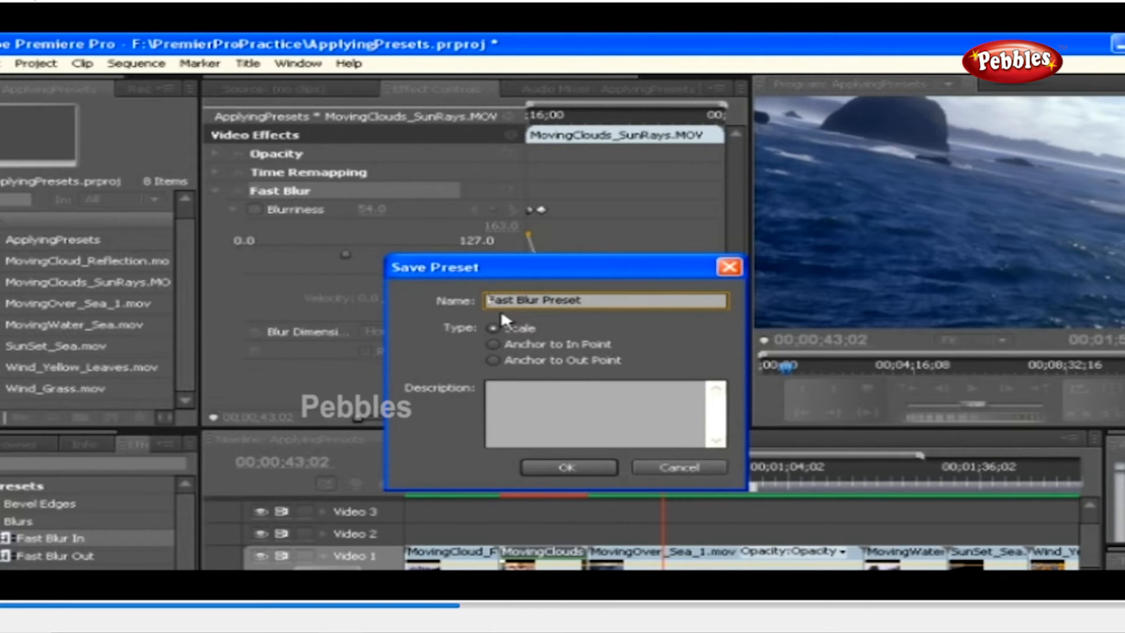
text(My)
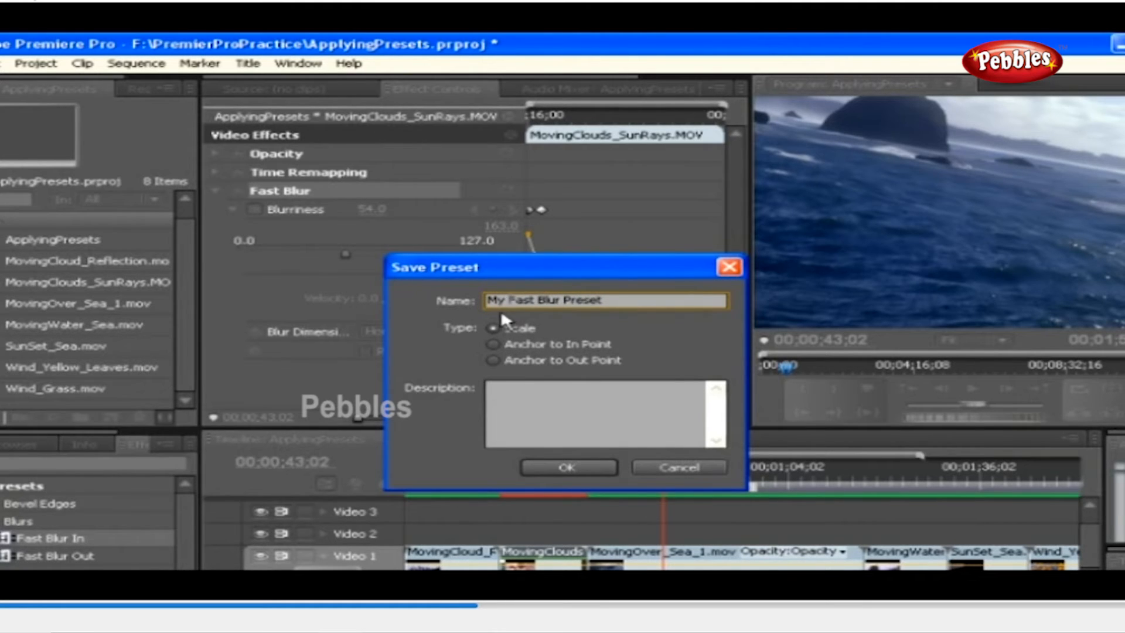
click(512, 383)
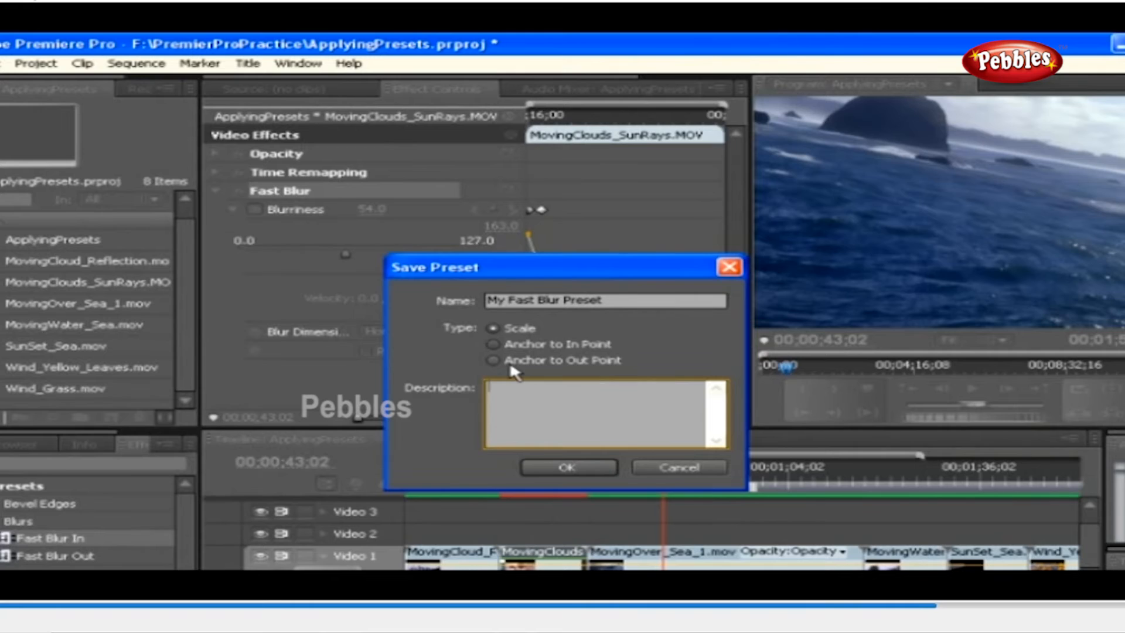
click(548, 466)
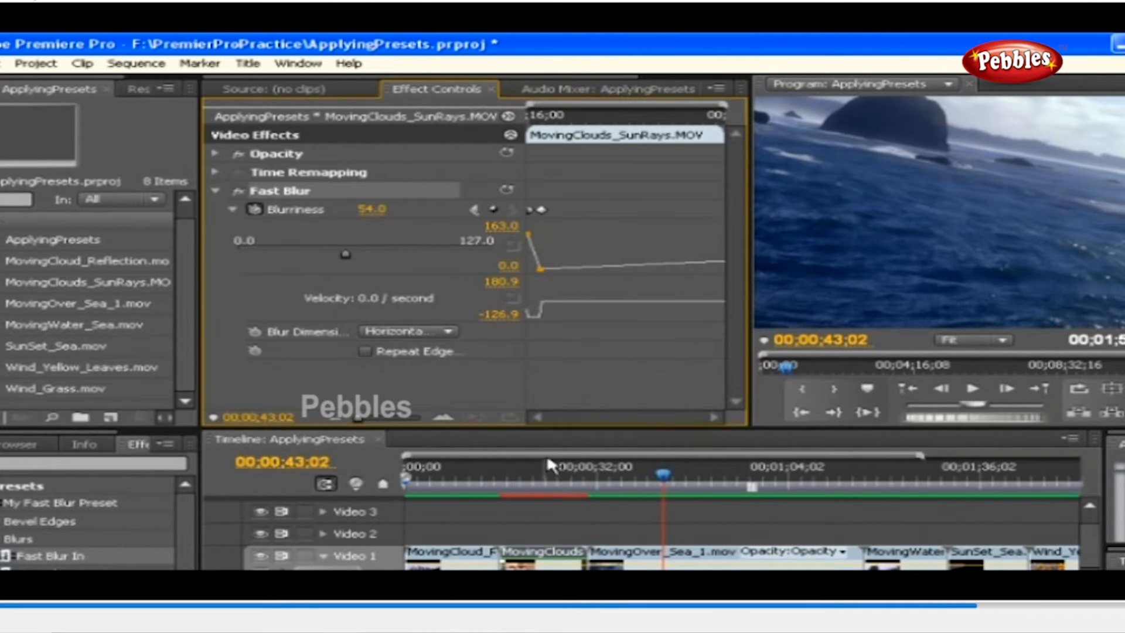
- Review the properties of My Fast Blur Preset in the presets list
click(19, 500)
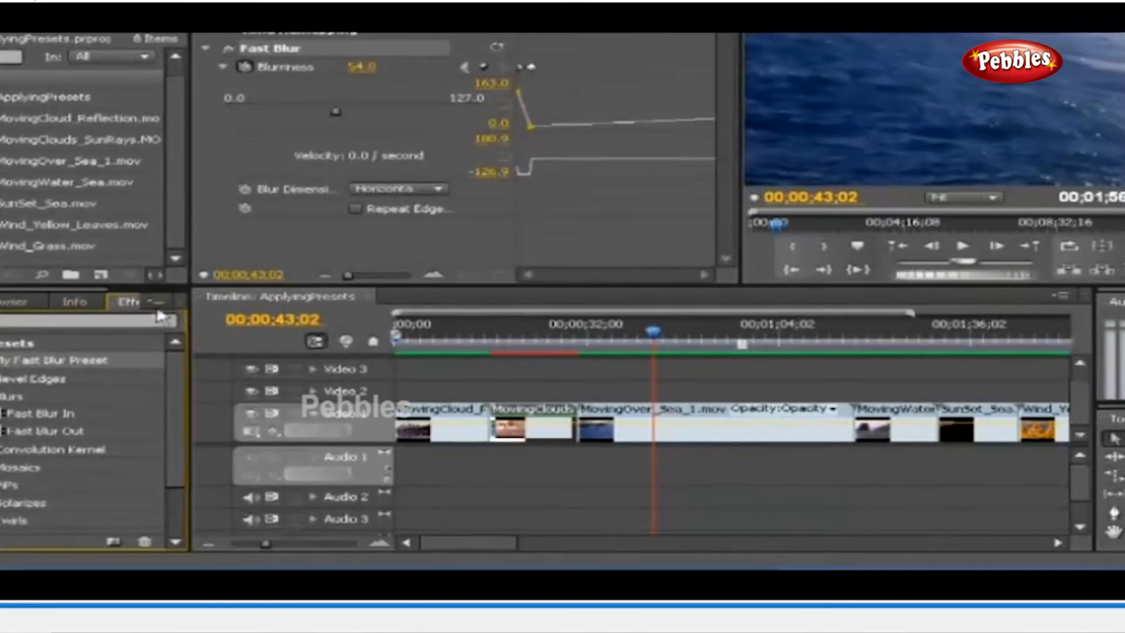
click(157, 302)
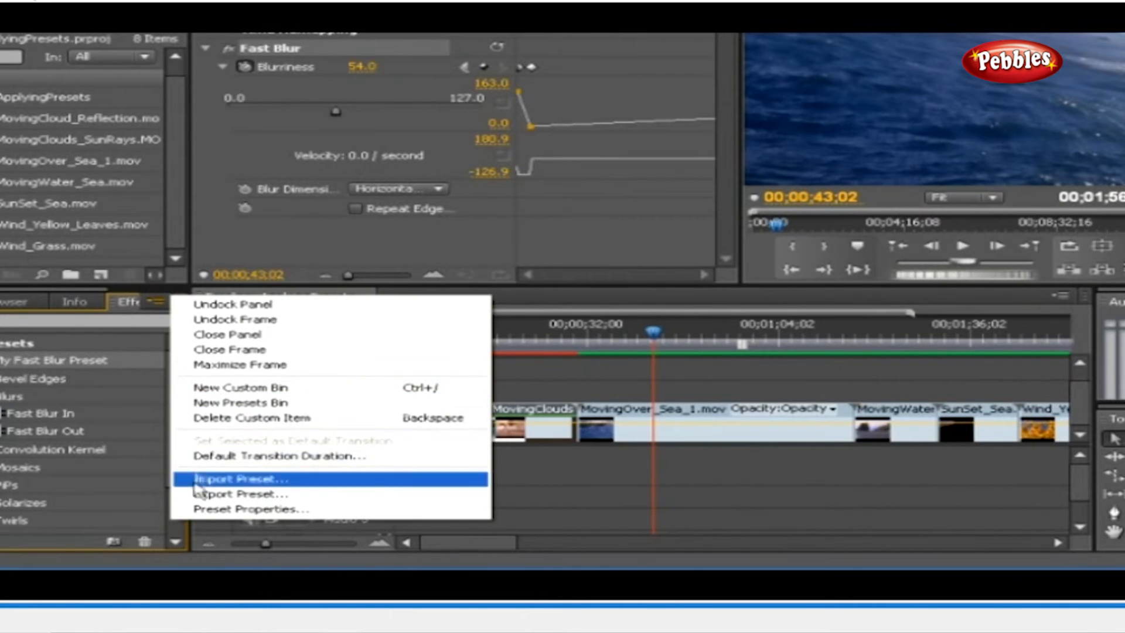
click(196, 510)
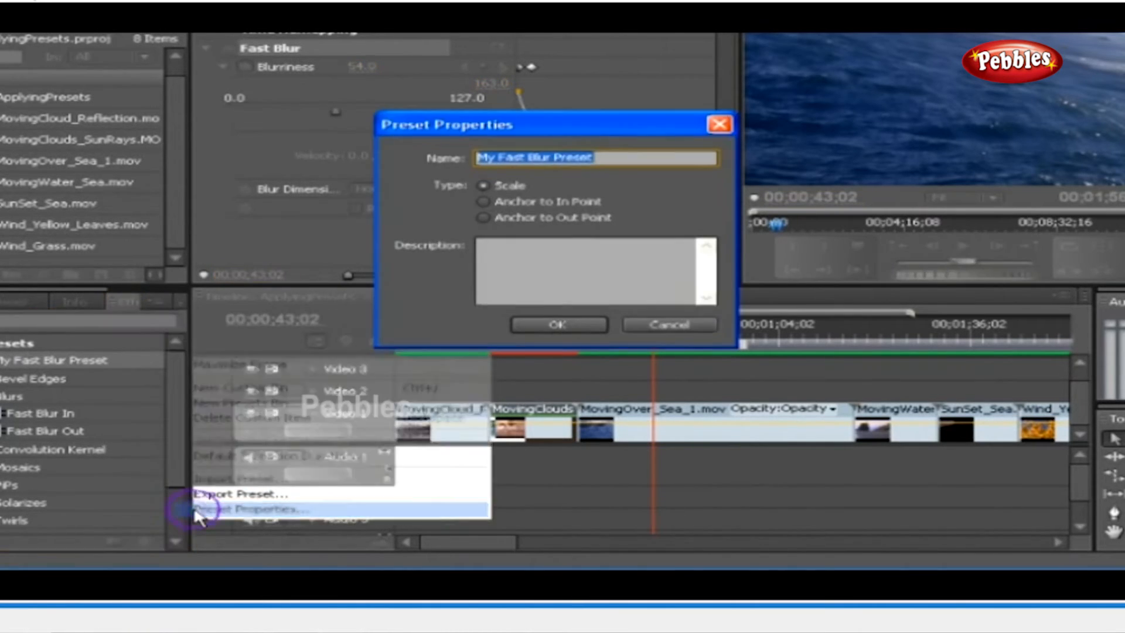
click(718, 125)
double_click(43, 360)
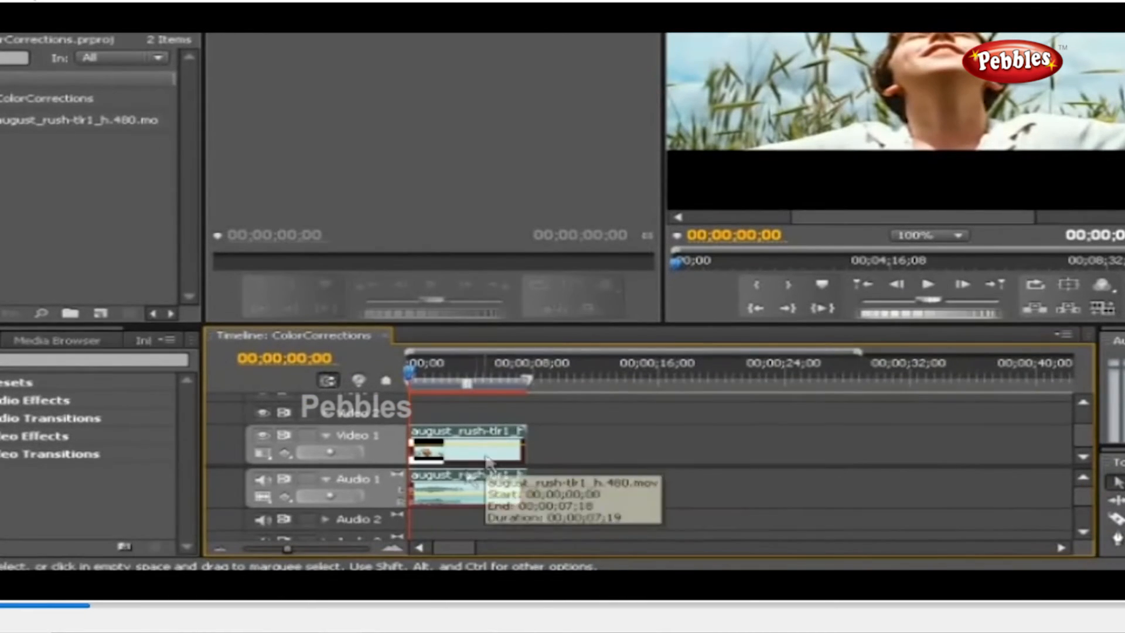
- Apply the Brightness & Contrast video effect from Color Correction to the august_rush clip on Video 1
drag(288, 547, 301, 547)
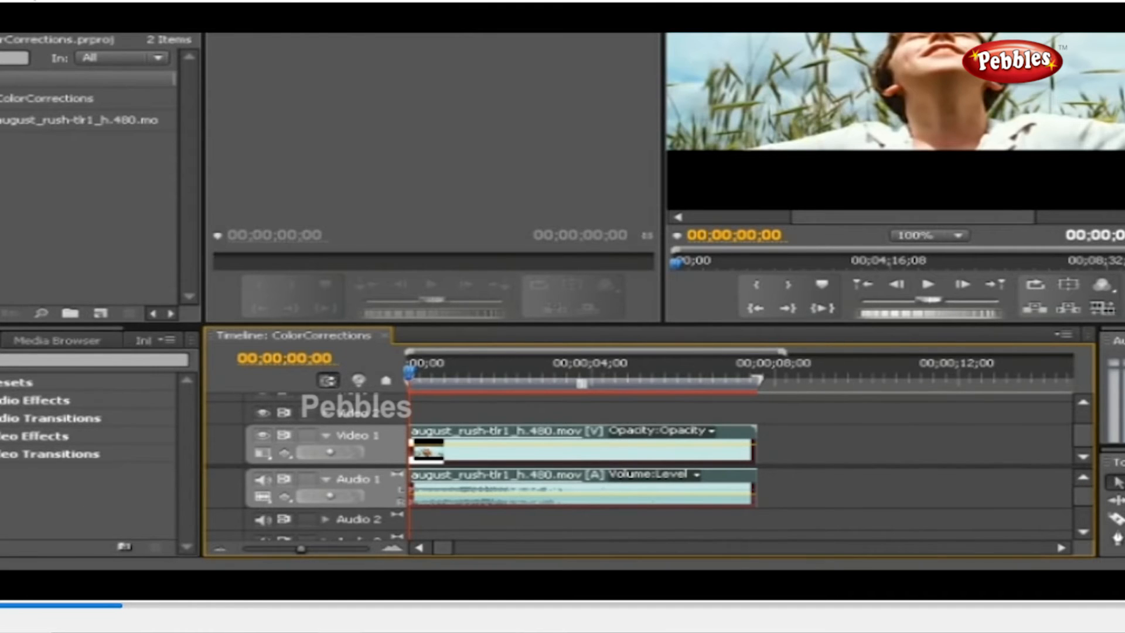
click(8, 435)
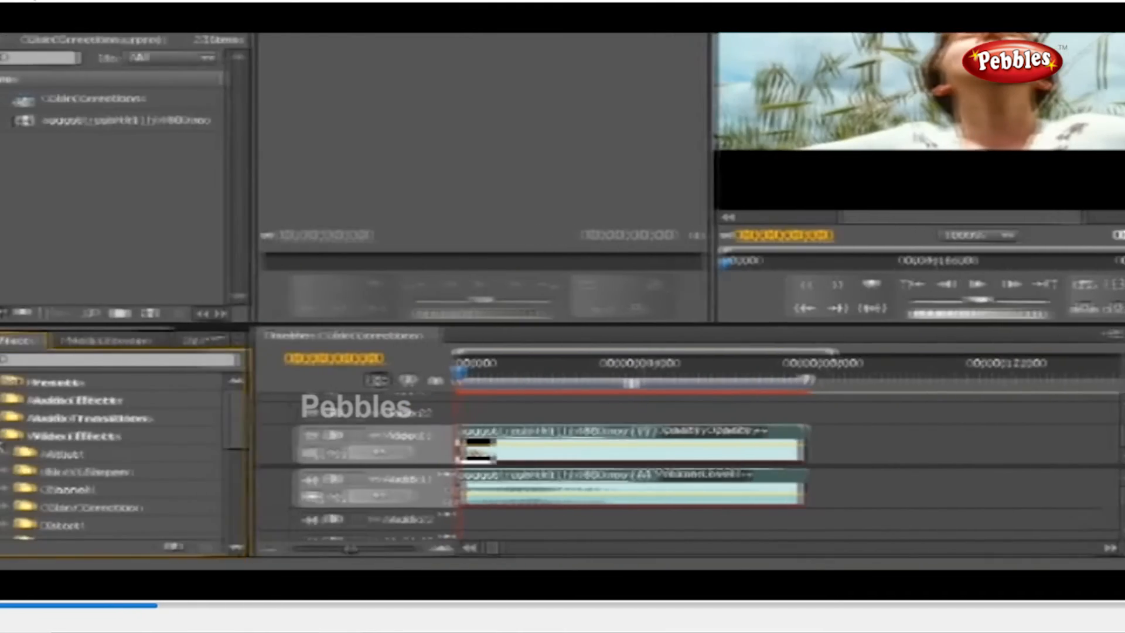
mouse_move(258, 444)
mouse_down()
mouse_move(258, 464)
mouse_move(257, 448)
mouse_up()
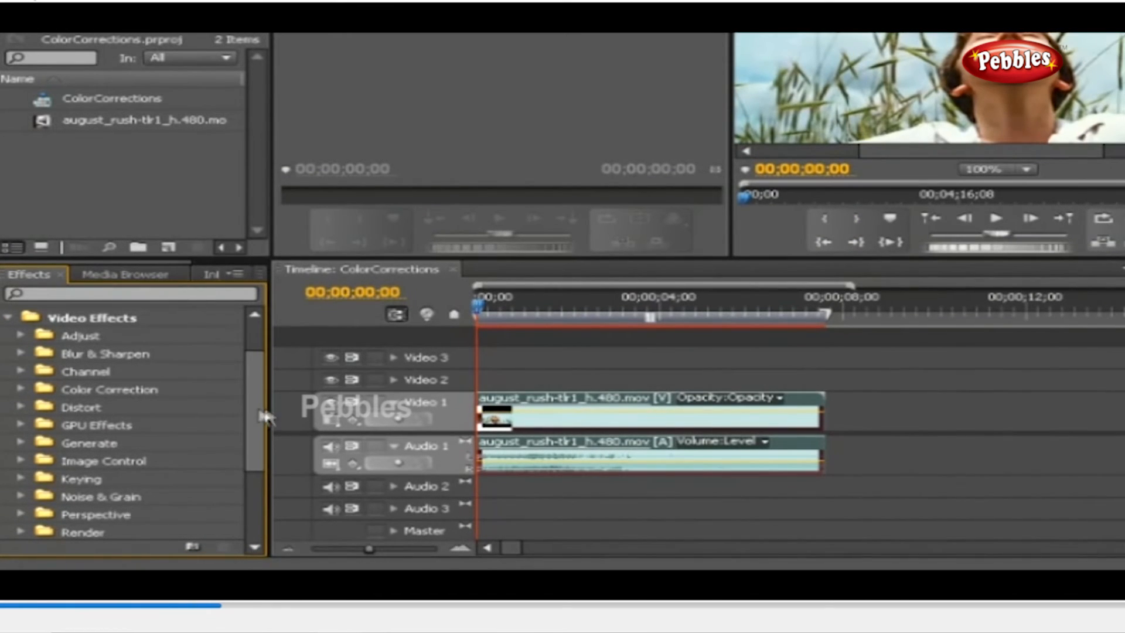
drag(257, 410, 258, 392)
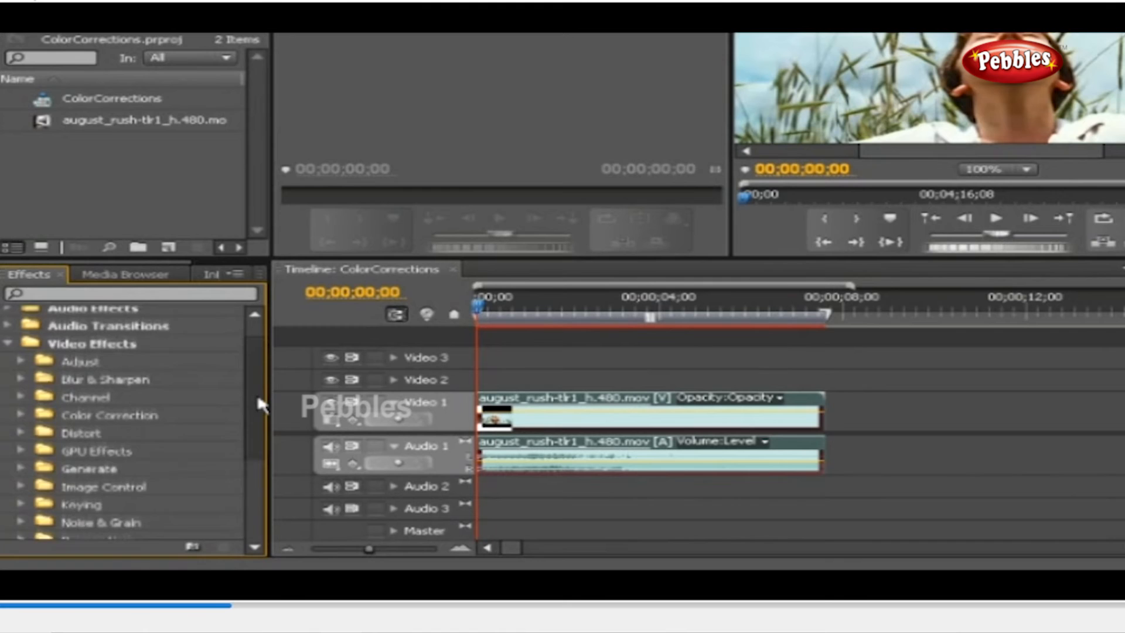
click(21, 419)
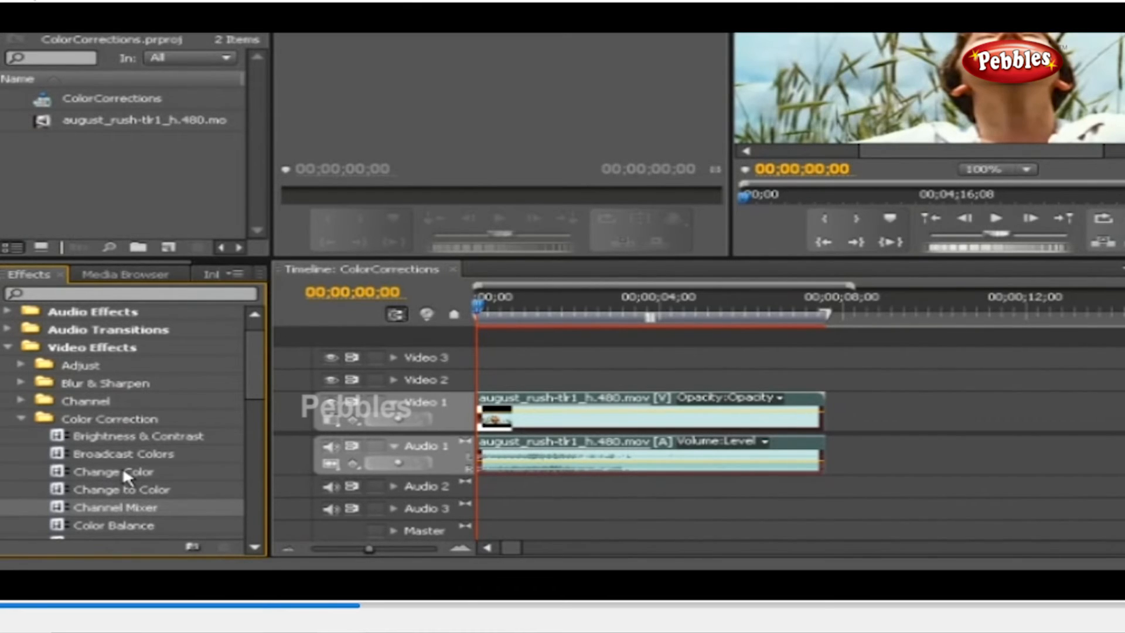
drag(253, 396, 252, 410)
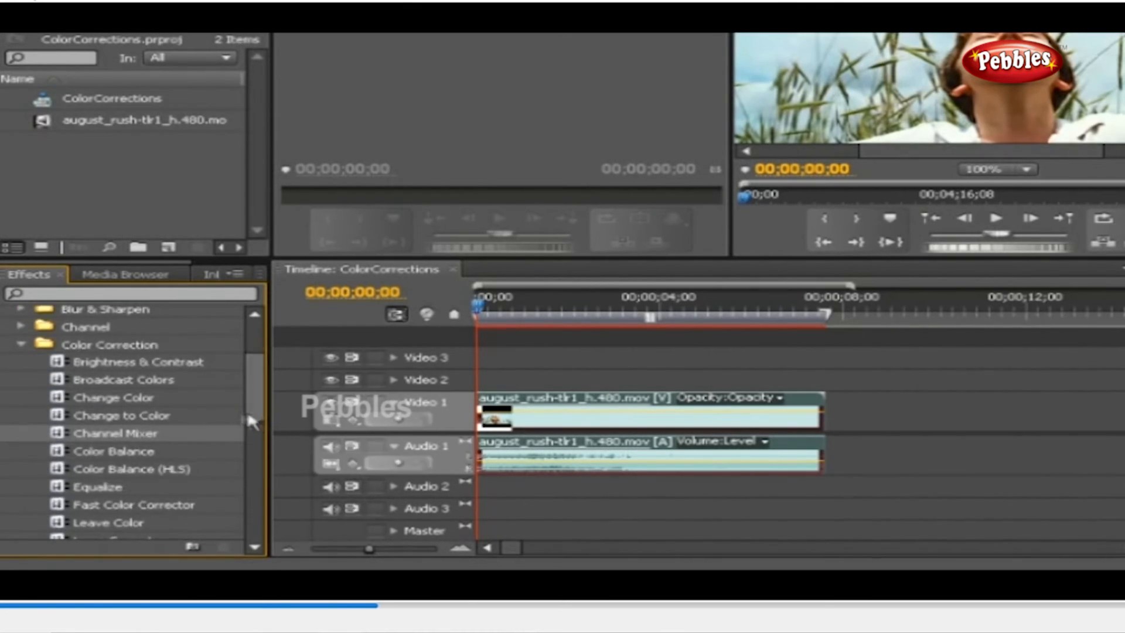
click(128, 363)
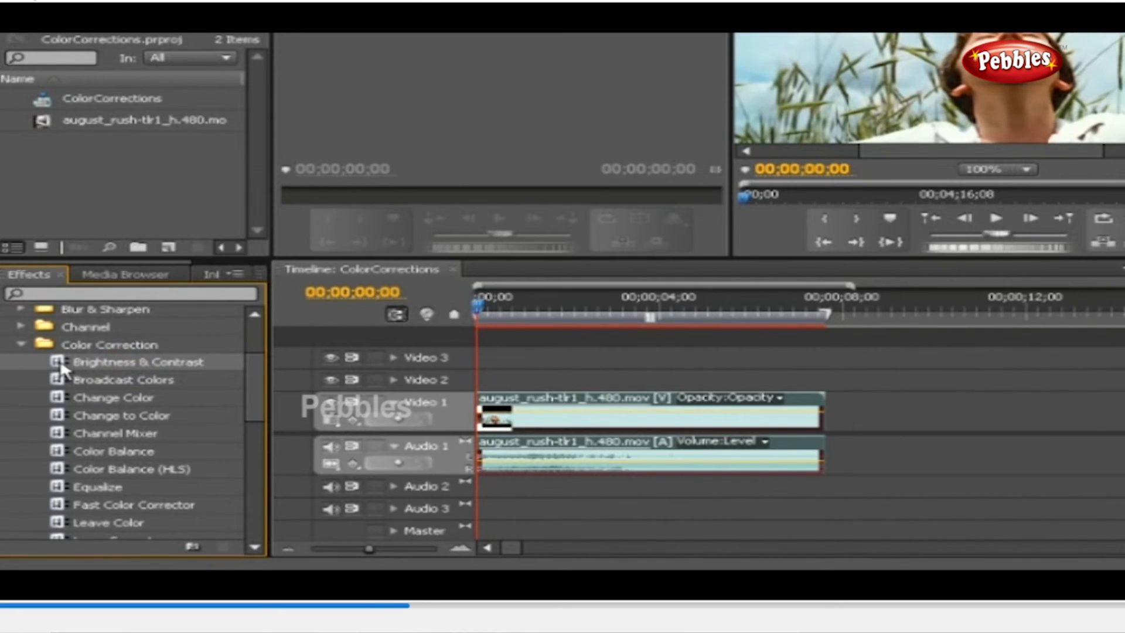
drag(60, 369, 603, 428)
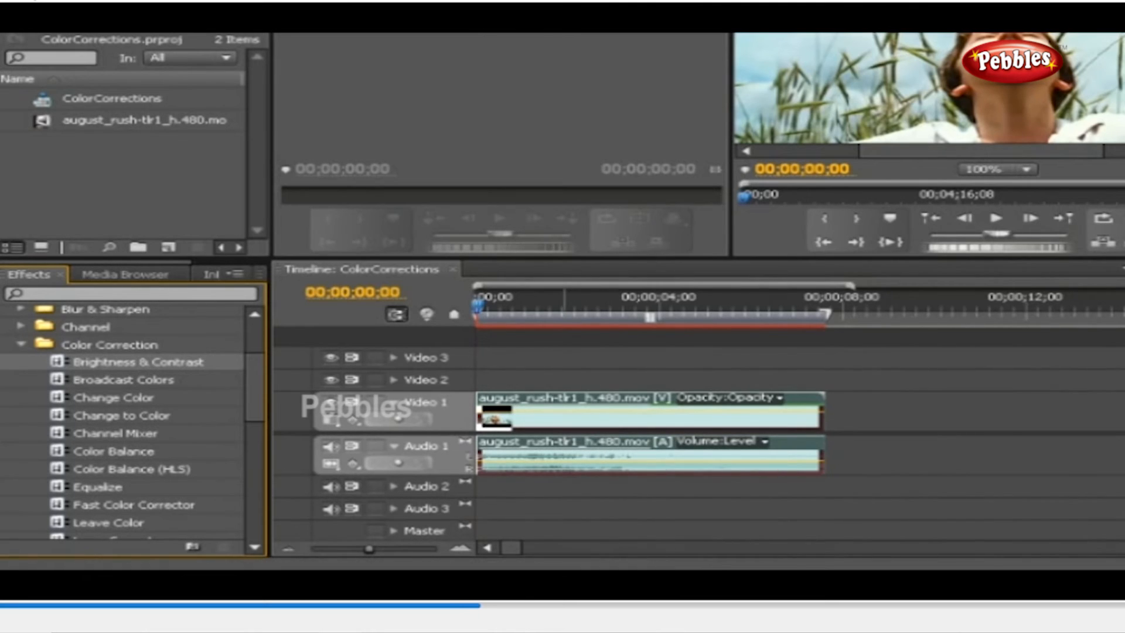
- Show the clip's Brightness & Contrast parameters and set Brightness to about 14 and Contrast to -42
click(410, 33)
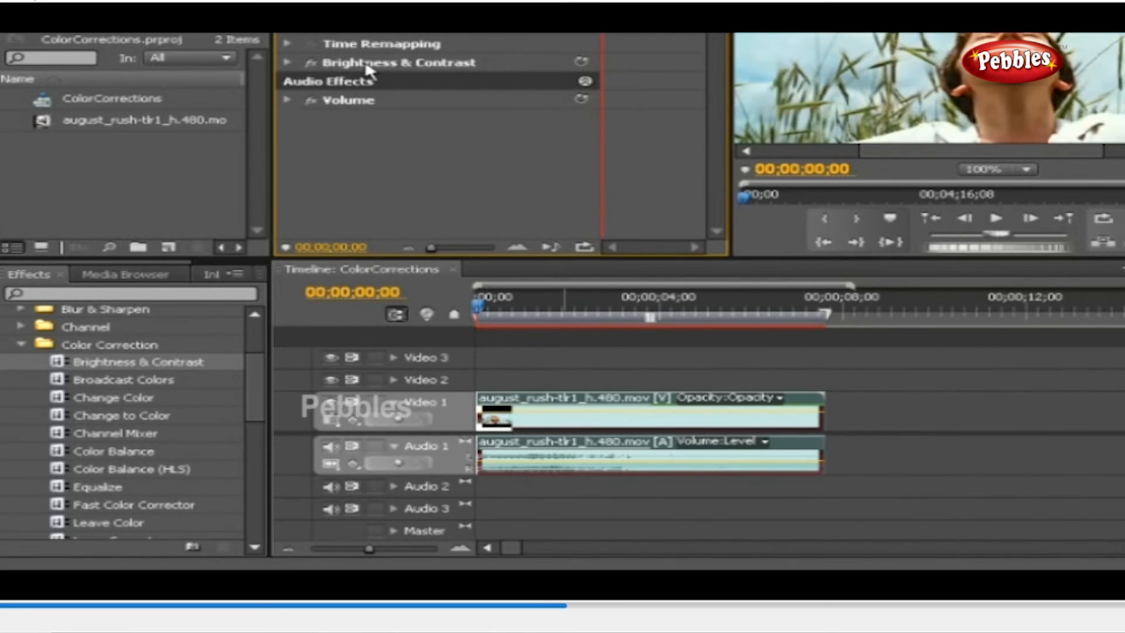
click(288, 62)
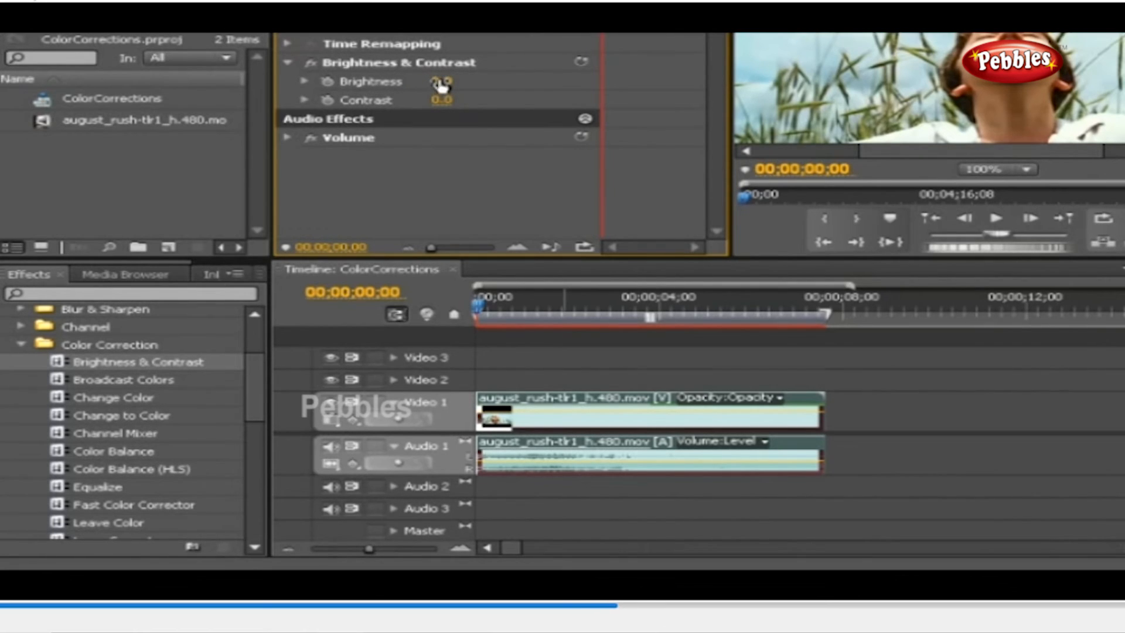
drag(440, 85, 418, 102)
drag(311, 229, 276, 230)
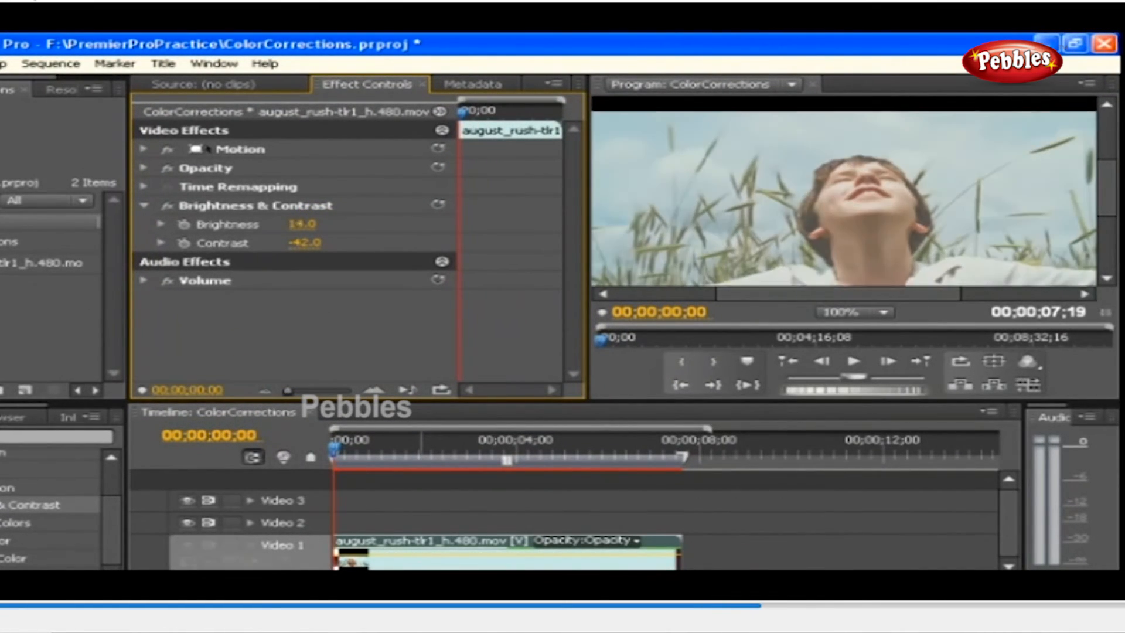
- Expand the Brightness and Contrast sliders and set Brightness to -47.6 and Contrast to 32.0
click(161, 225)
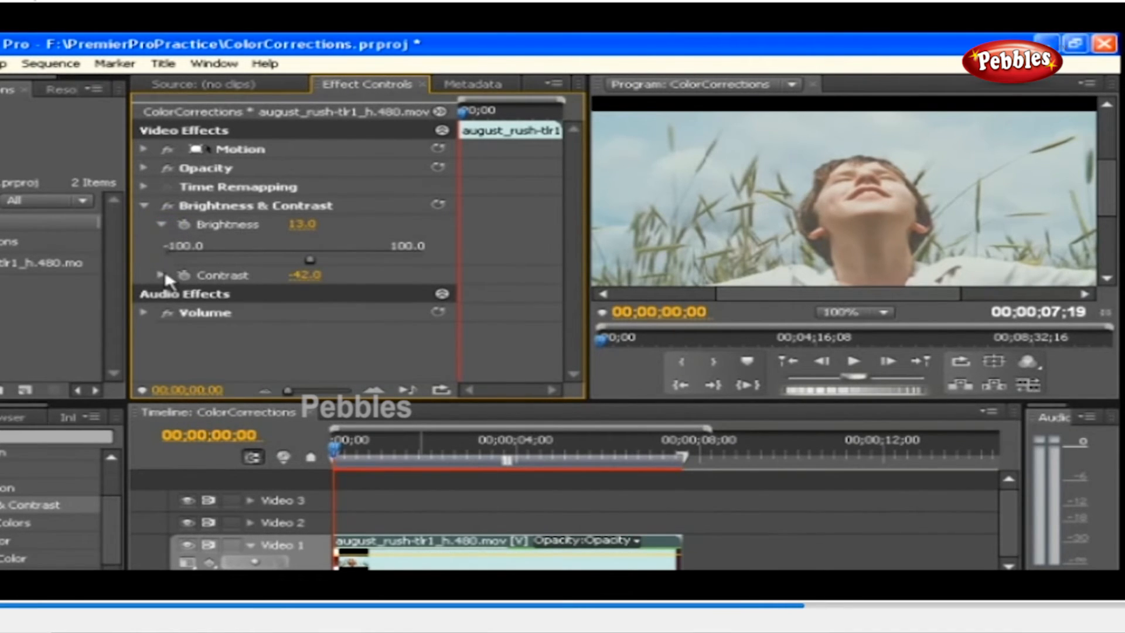
click(160, 273)
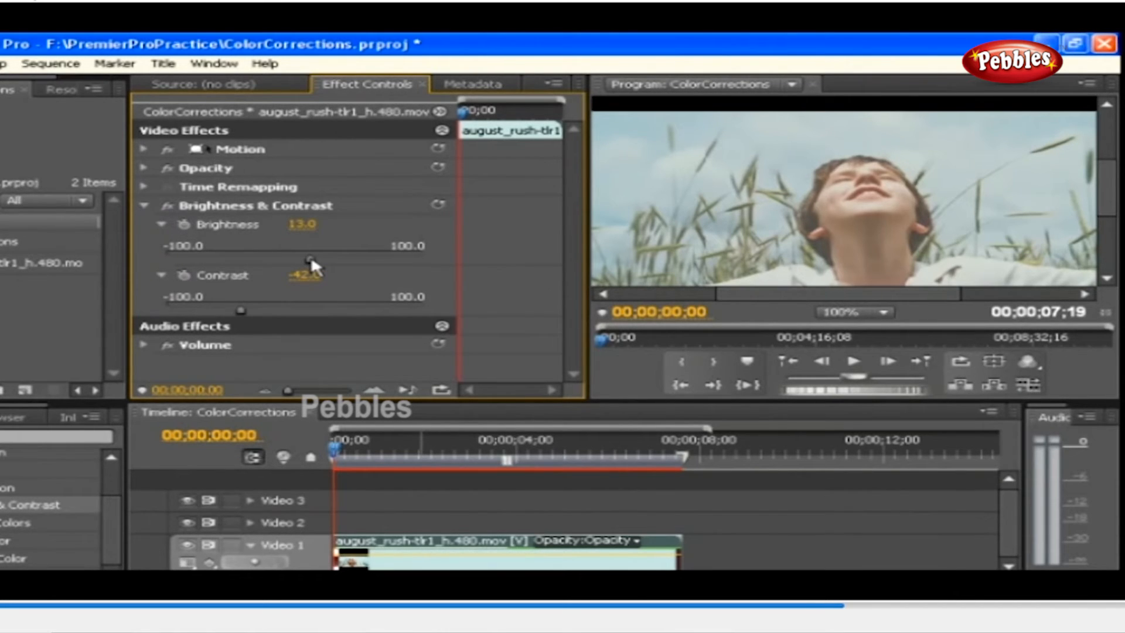
drag(311, 260, 234, 261)
drag(238, 308, 336, 310)
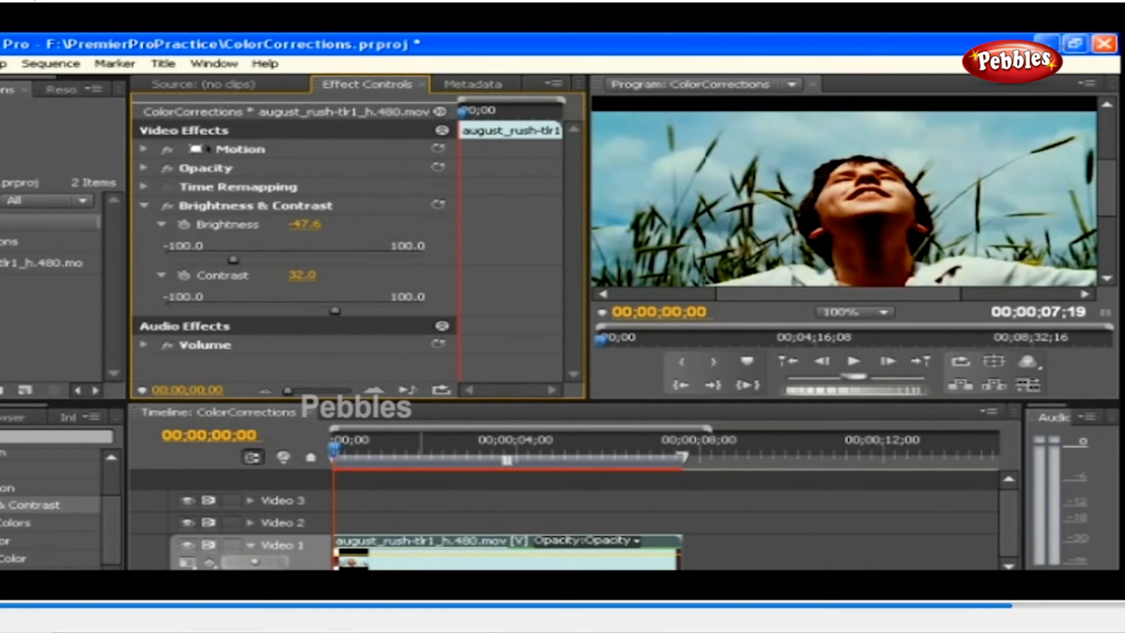
- Apply the Channel Mixer effect to the august_rush clip and expand its parameters
drag(11, 576, 445, 565)
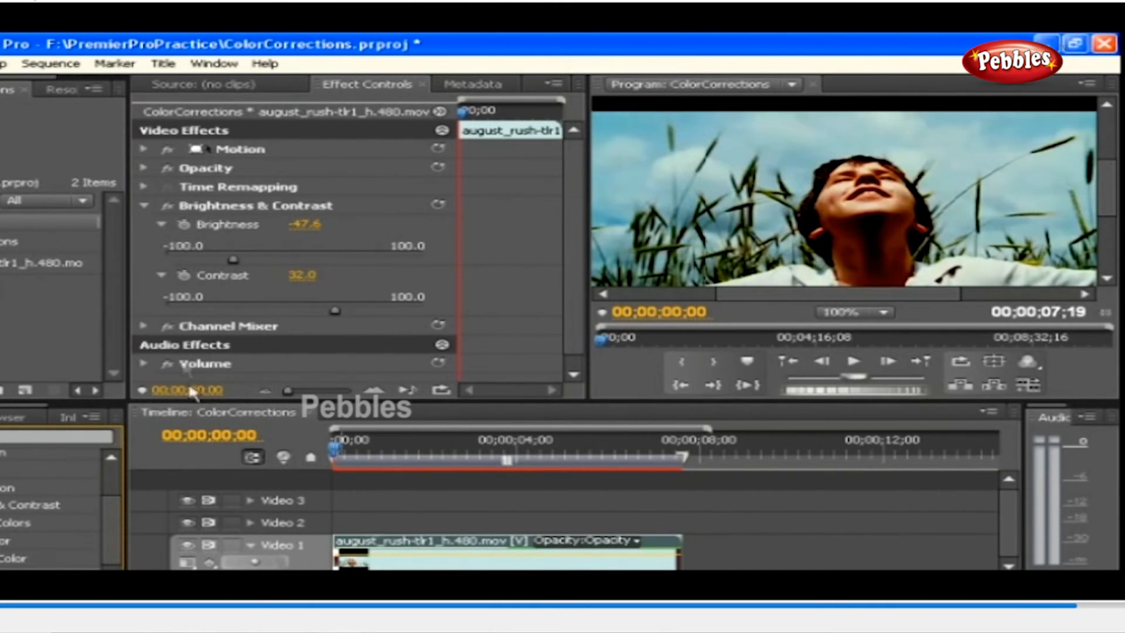
click(143, 327)
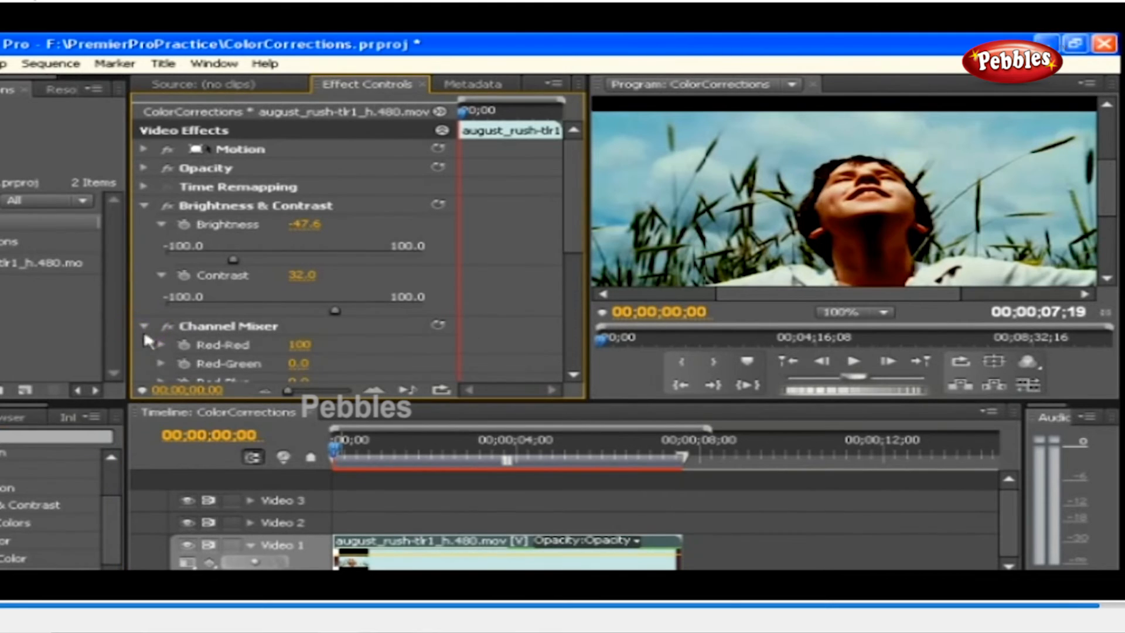
- Set the Channel Mixer's Red-Red value to 148 and its Red-Blue value to 42
scroll(168, 339, down, 3)
scroll(167, 340, down, 4)
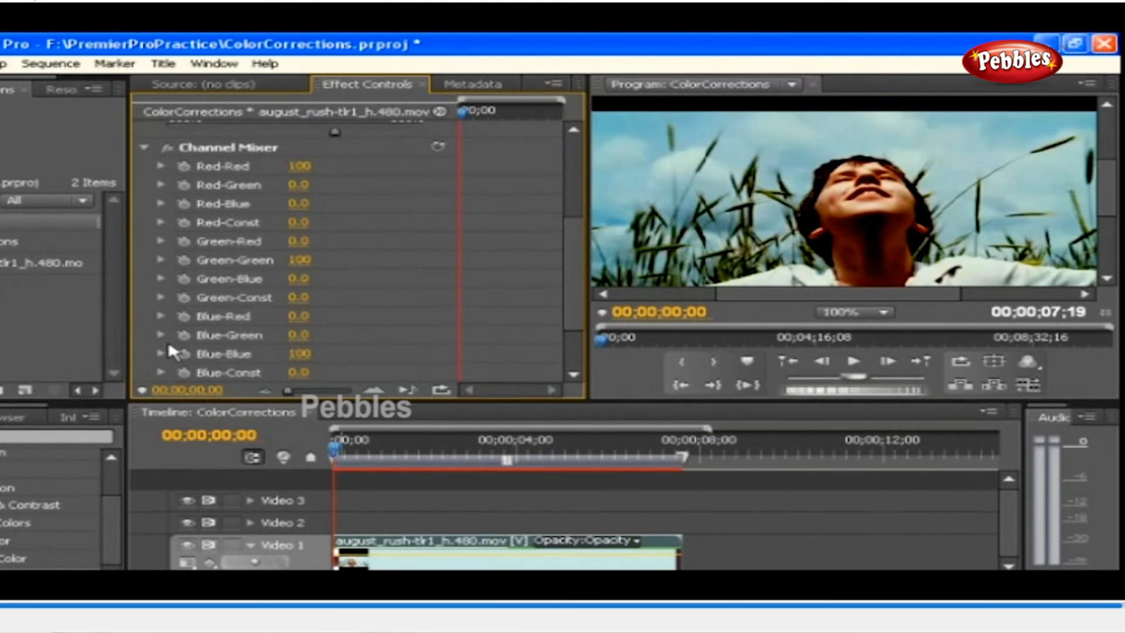
drag(297, 151, 322, 185)
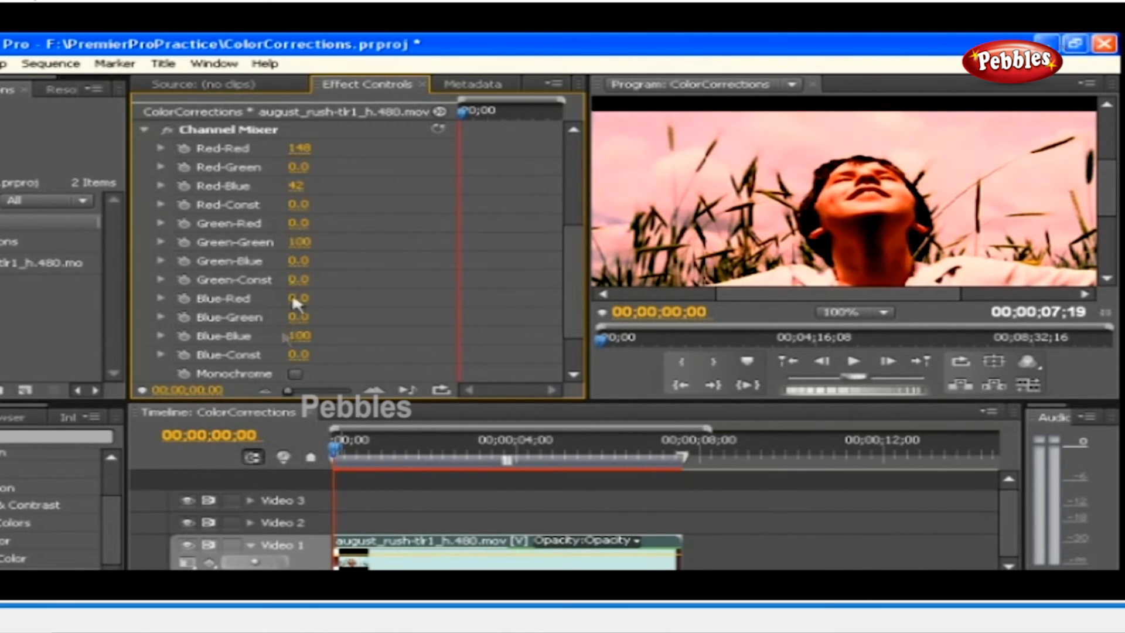
- Turn on the Channel Mixer's Monochrome option for the august_rush clip
click(295, 373)
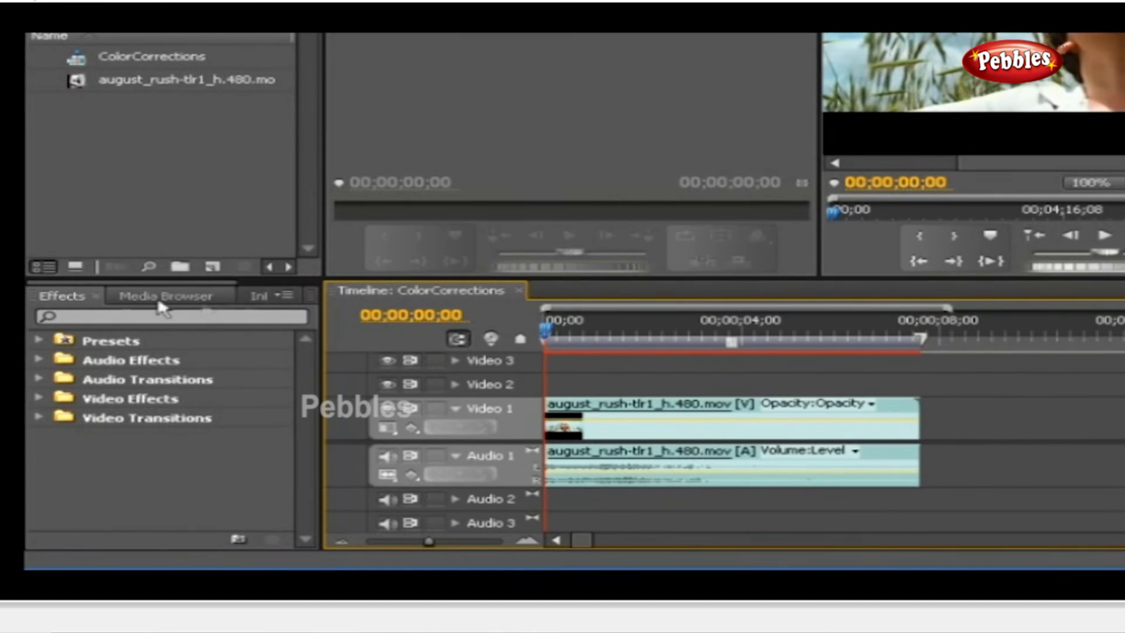
- Apply the Luma Curve effect from the Color Correction video effects to the august_rush clip and expand its parameters
click(36, 397)
scroll(36, 397, down, 2)
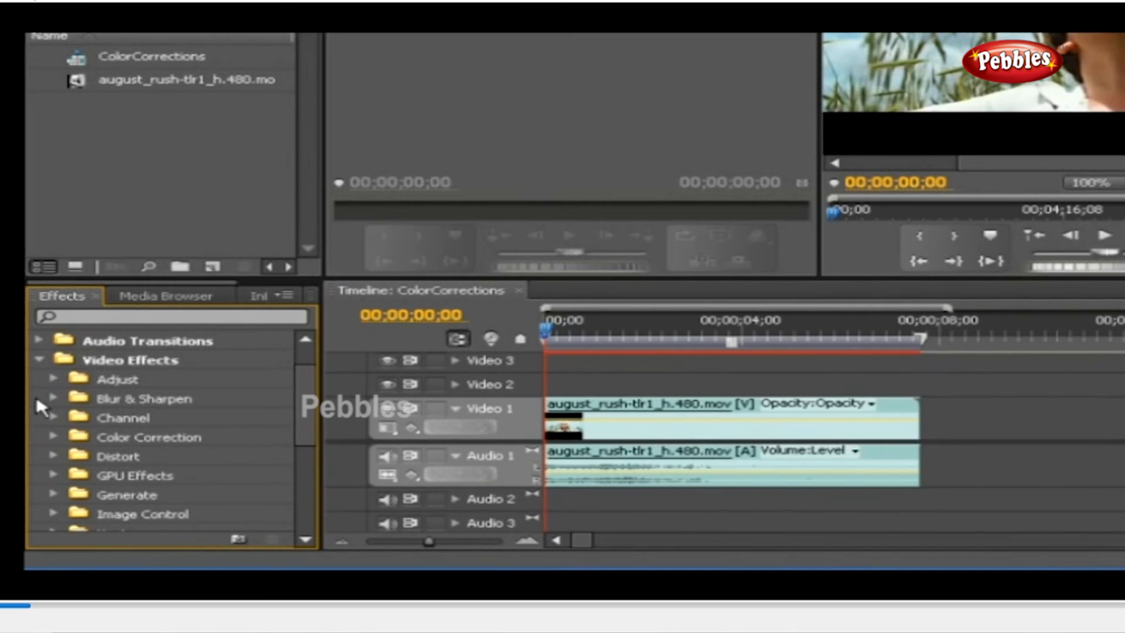
click(55, 434)
scroll(55, 434, down, 2)
scroll(55, 434, down, 4)
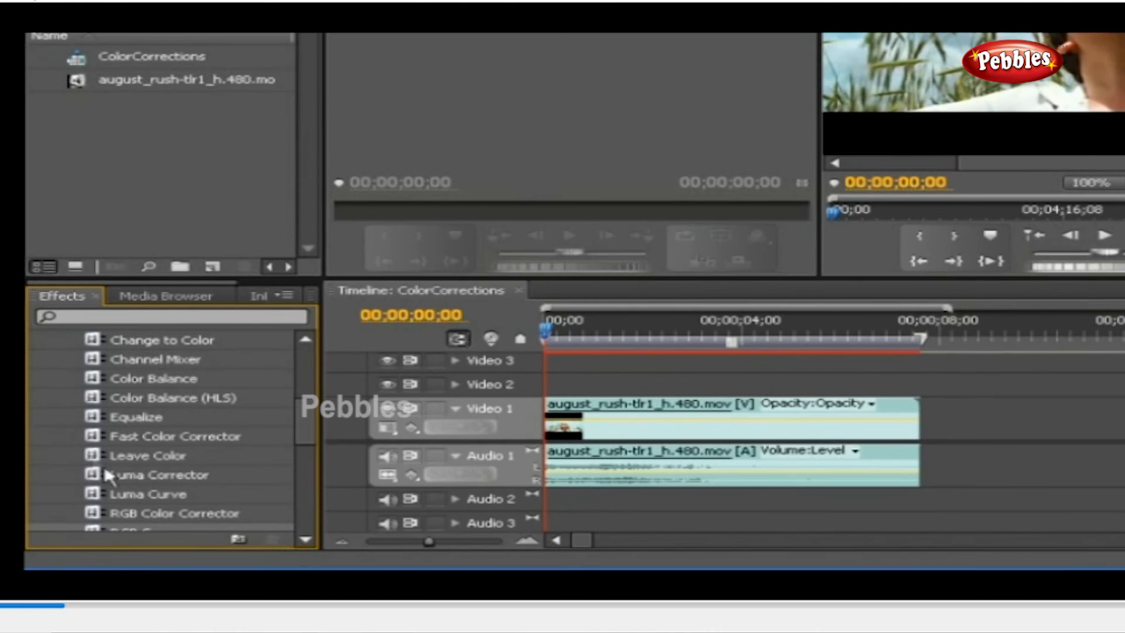
drag(106, 500, 710, 437)
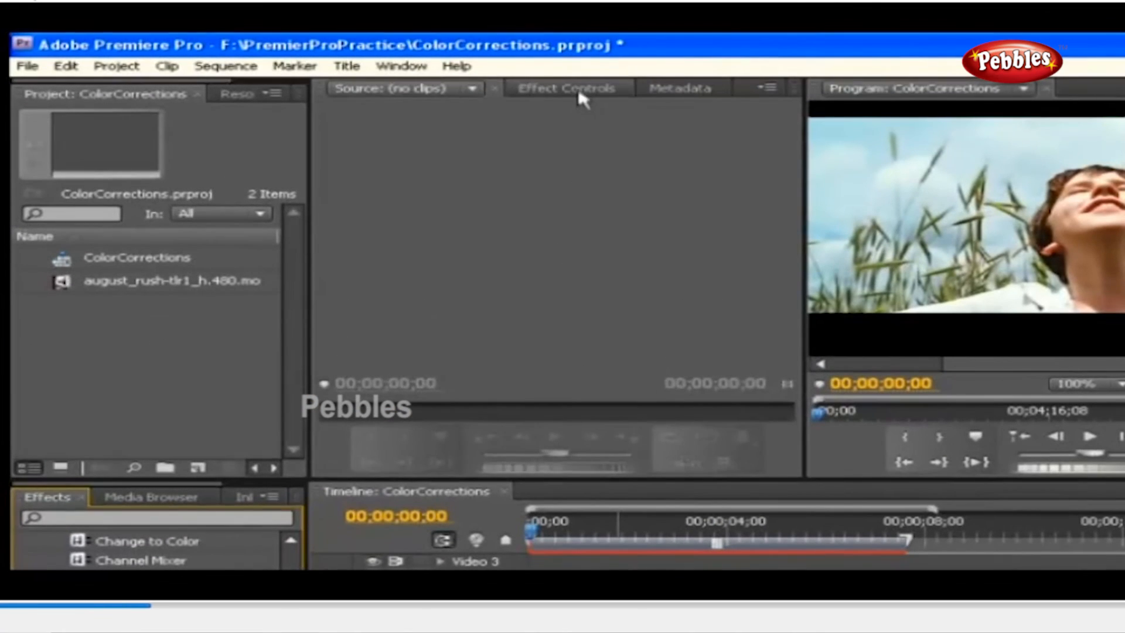
click(577, 93)
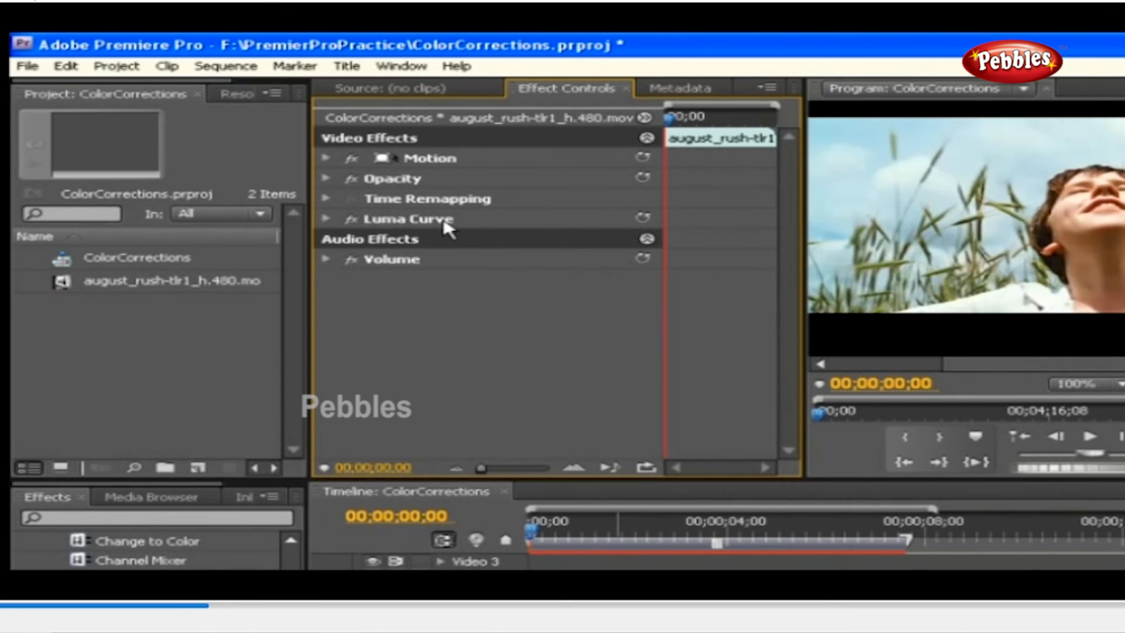
click(326, 219)
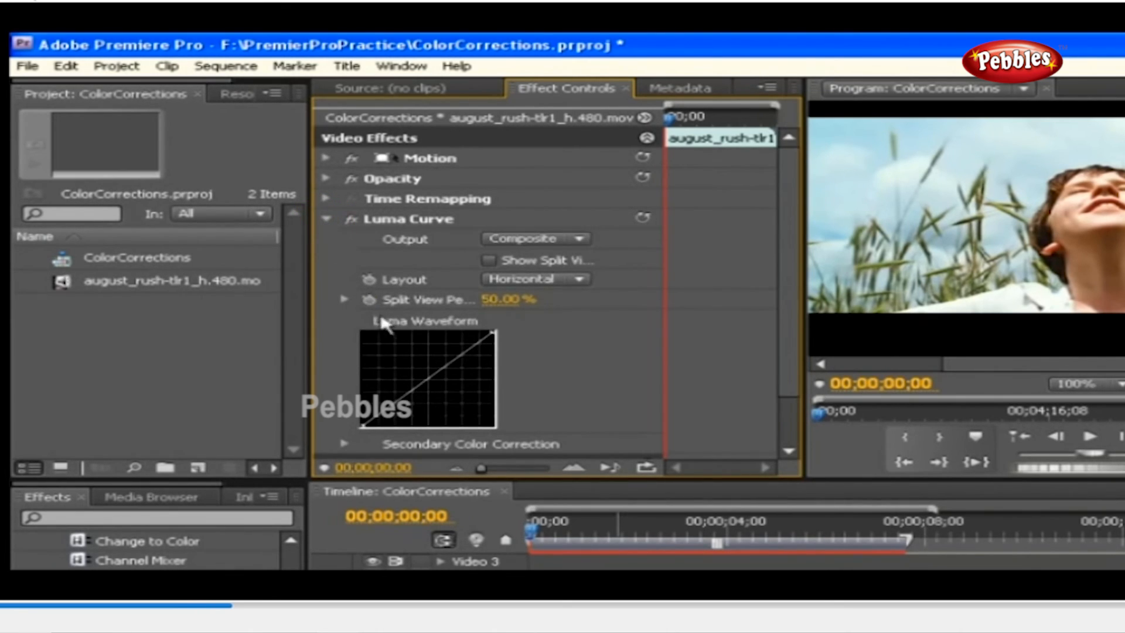
- Add a point to the Luma Waveform curve, try it above the diagonal, and place it below the diagonal to darken the image
click(420, 378)
drag(420, 378, 403, 369)
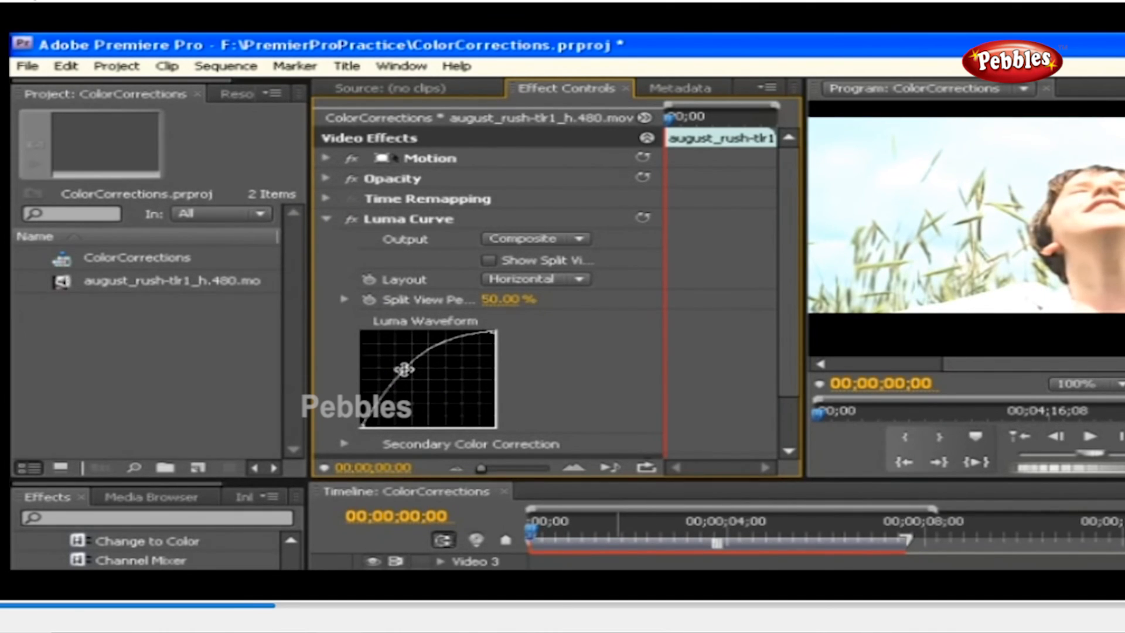
drag(404, 369, 452, 394)
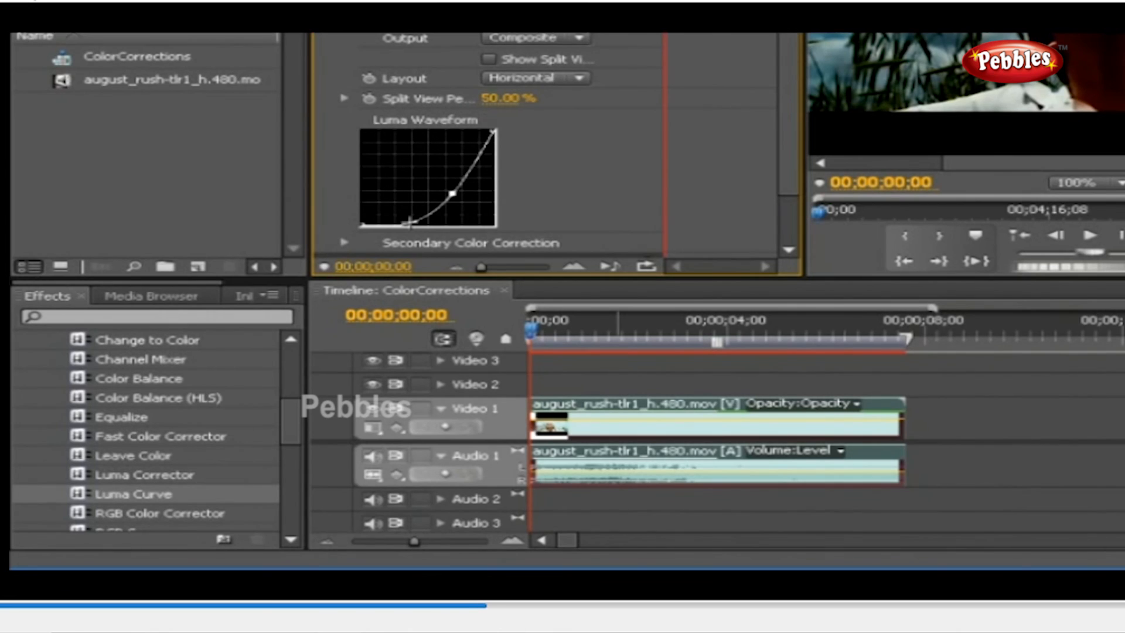
- Apply the RGB Curves effect to the august_rush clip and set its Output to Luma
scroll(206, 410, down, 3)
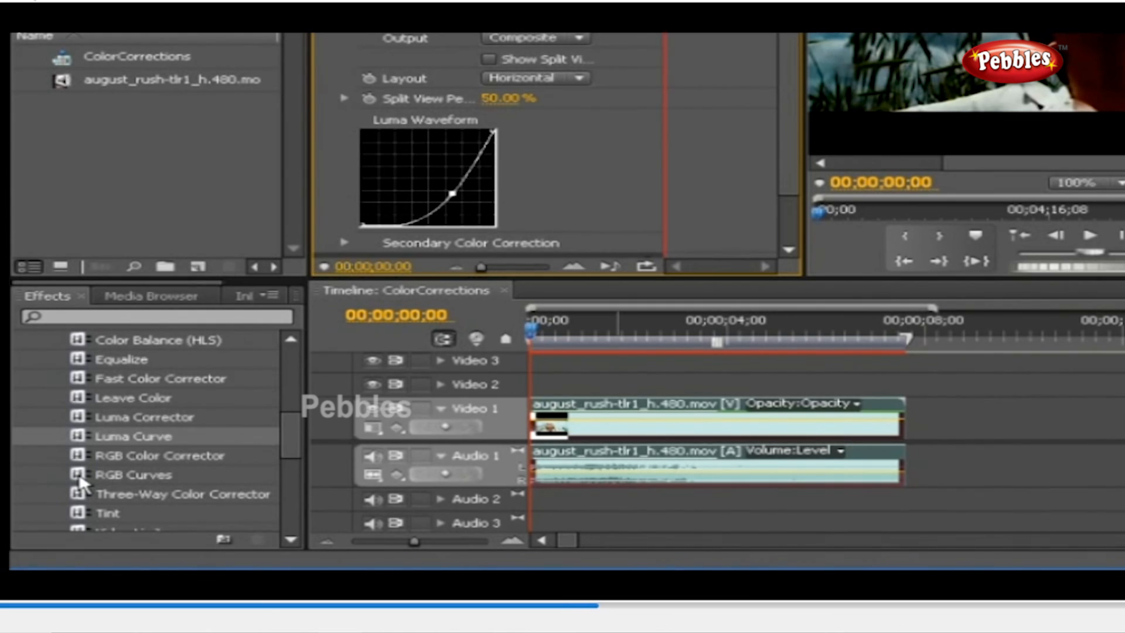
drag(81, 483, 612, 418)
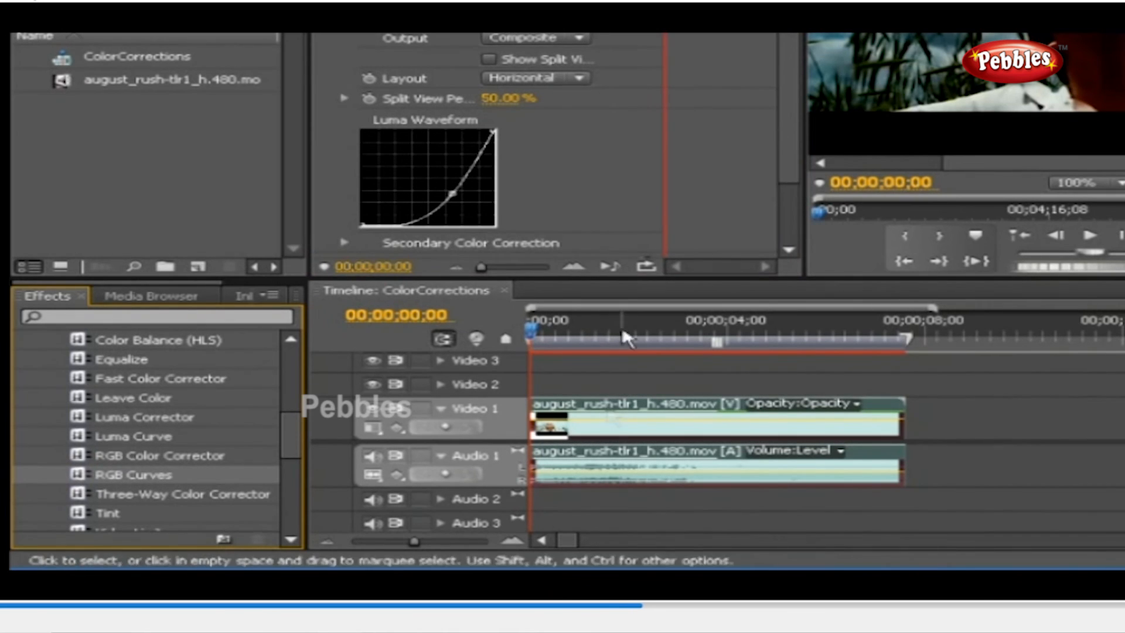
scroll(641, 188, down, 3)
click(326, 185)
click(485, 205)
click(481, 206)
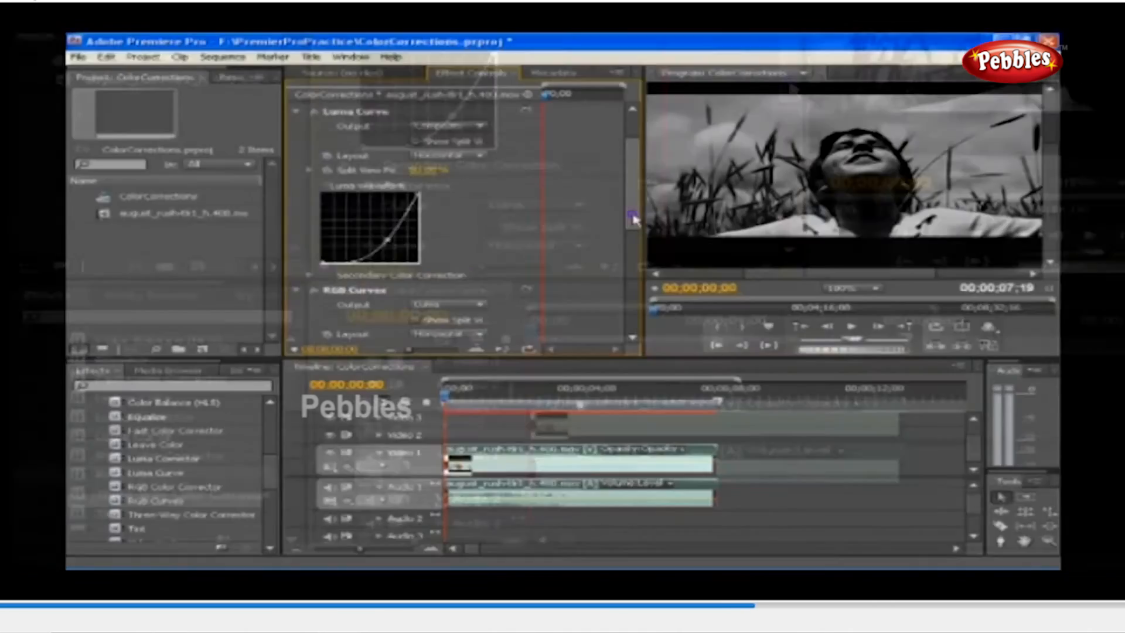
- Bend the RGB Curves' Master and Blue curves downward and the Red and Green curves upward, and remove the Green curve's extra lower point
drag(789, 79, 791, 195)
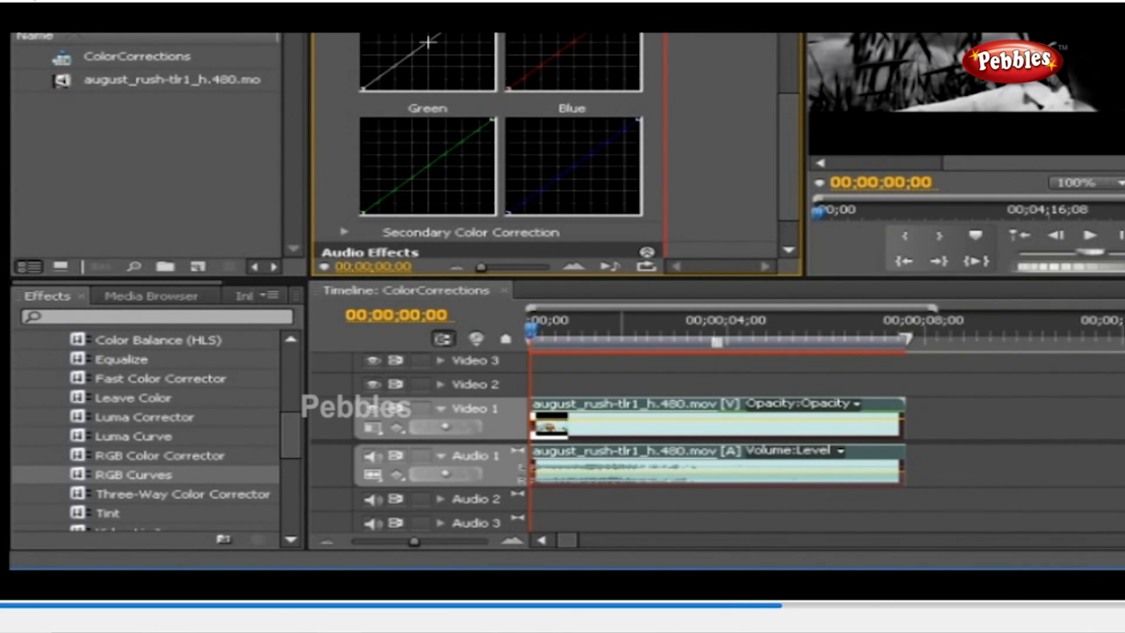
drag(427, 42, 452, 56)
drag(550, 258, 550, 239)
drag(425, 367, 405, 361)
mouse_move(573, 367)
mouse_down()
mouse_move(600, 384)
mouse_move(588, 374)
mouse_up()
scroll(667, 340, up, 1)
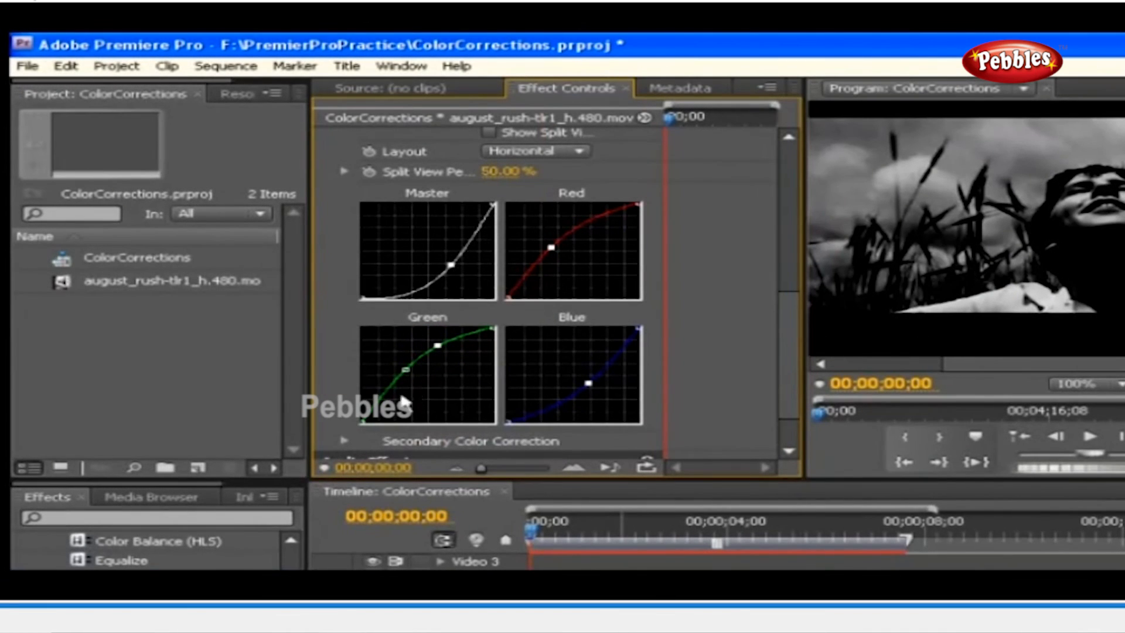
drag(406, 371, 343, 375)
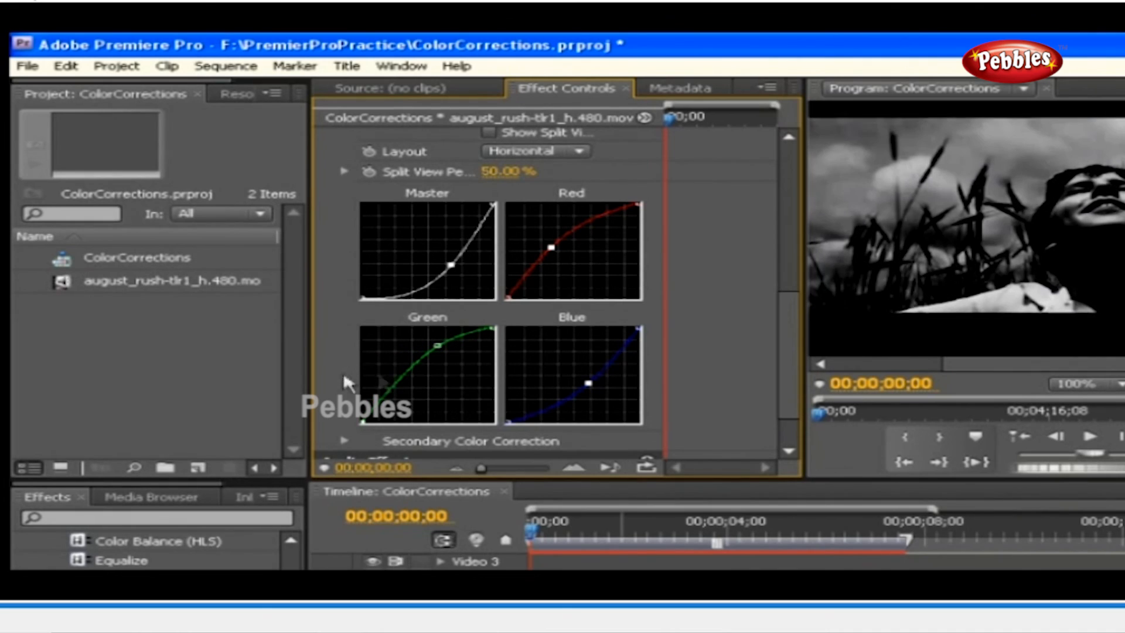